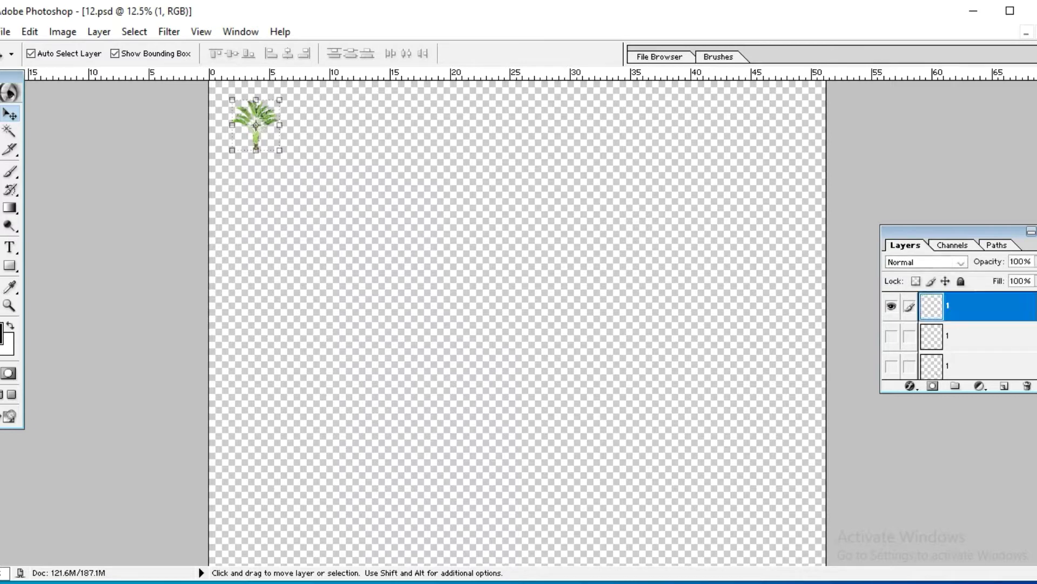
# Enlarge the small banana palm to just over half the canvas height and move it toward the horizontal center
pyautogui.moveTo(287, 157); pyautogui.dragTo(559, 507)
pyautogui.press('Return')
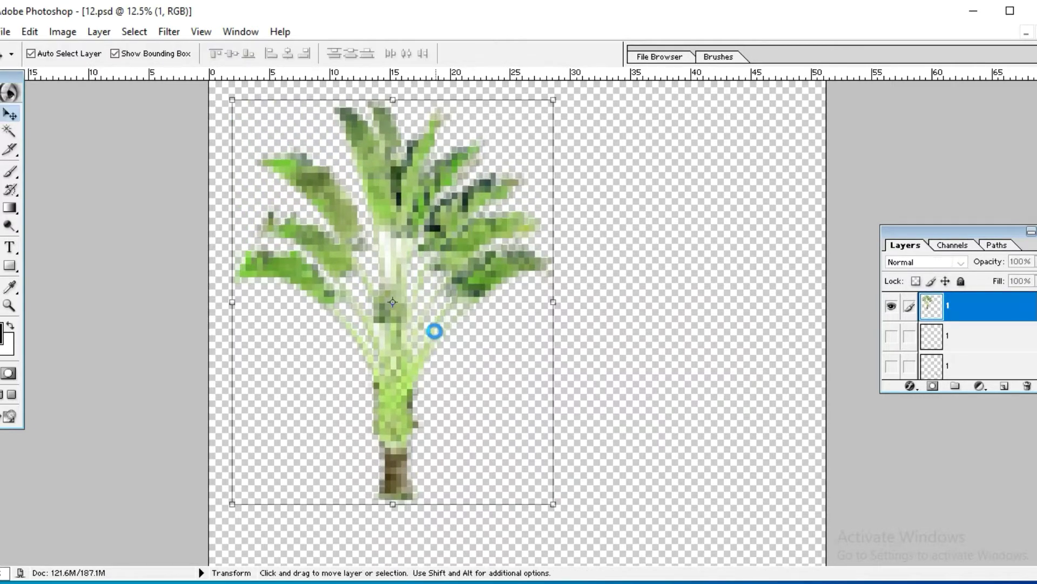
pyautogui.moveTo(377, 377); pyautogui.dragTo(538, 382)
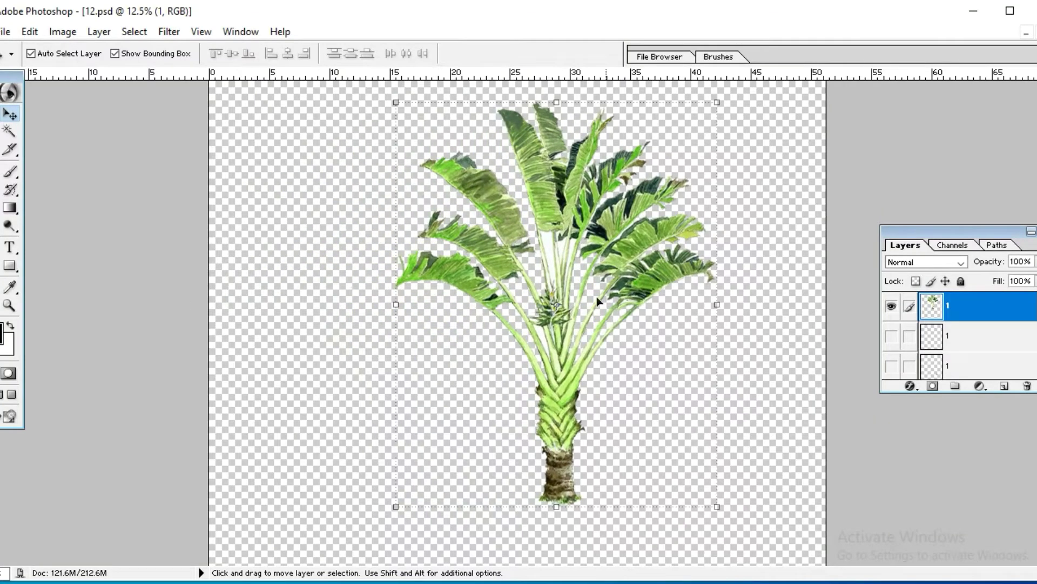
# Show the yellow-green tree's layer in place of the banana palm, enlarge the tree and place it near the canvas center
pyautogui.click(892, 336)
pyautogui.click(891, 306)
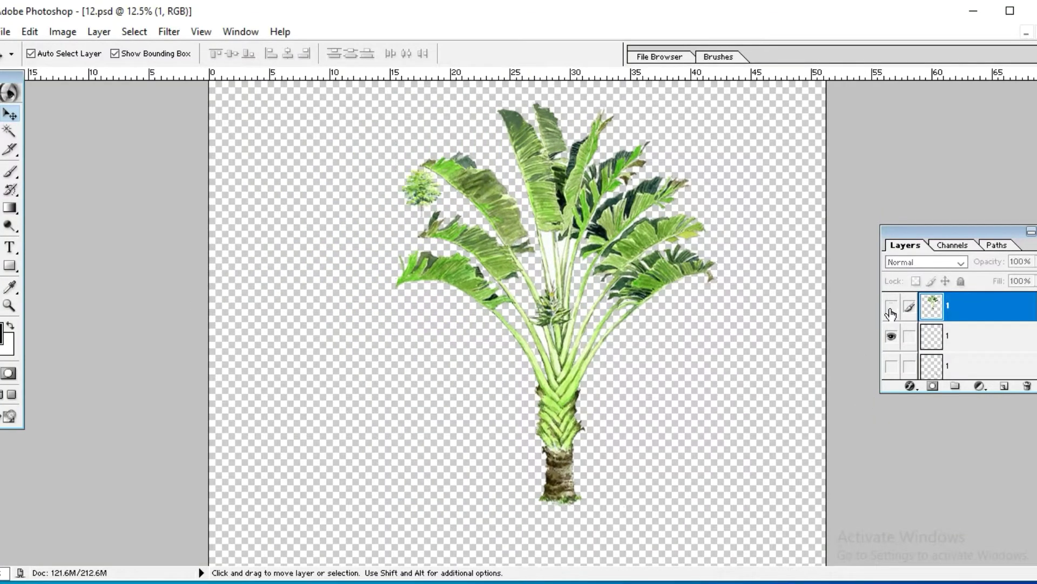
pyautogui.click(427, 200)
pyautogui.moveTo(444, 218); pyautogui.dragTo(616, 485)
pyautogui.press('Return')
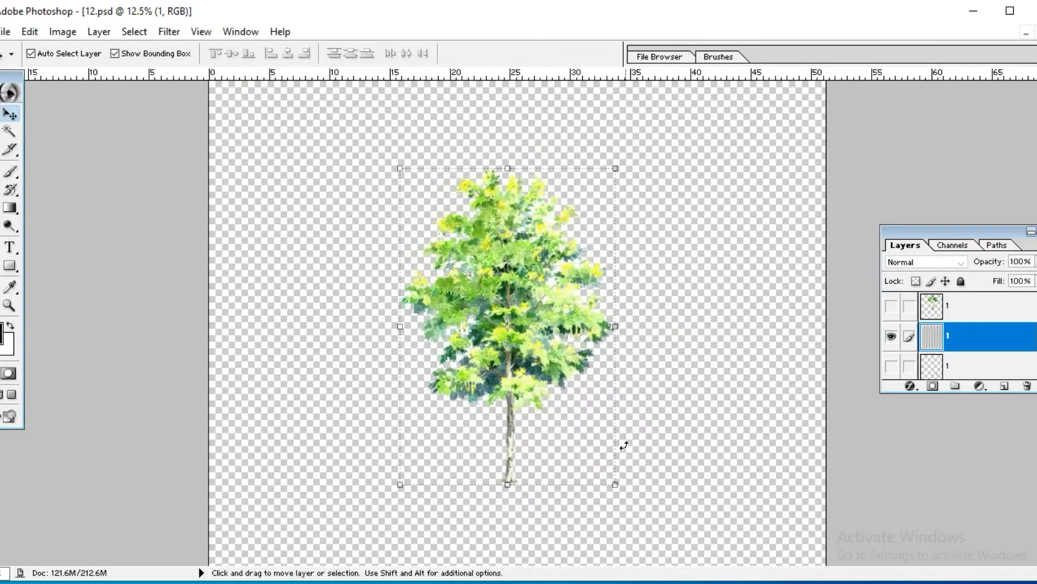
pyautogui.moveTo(516, 382); pyautogui.dragTo(422, 366)
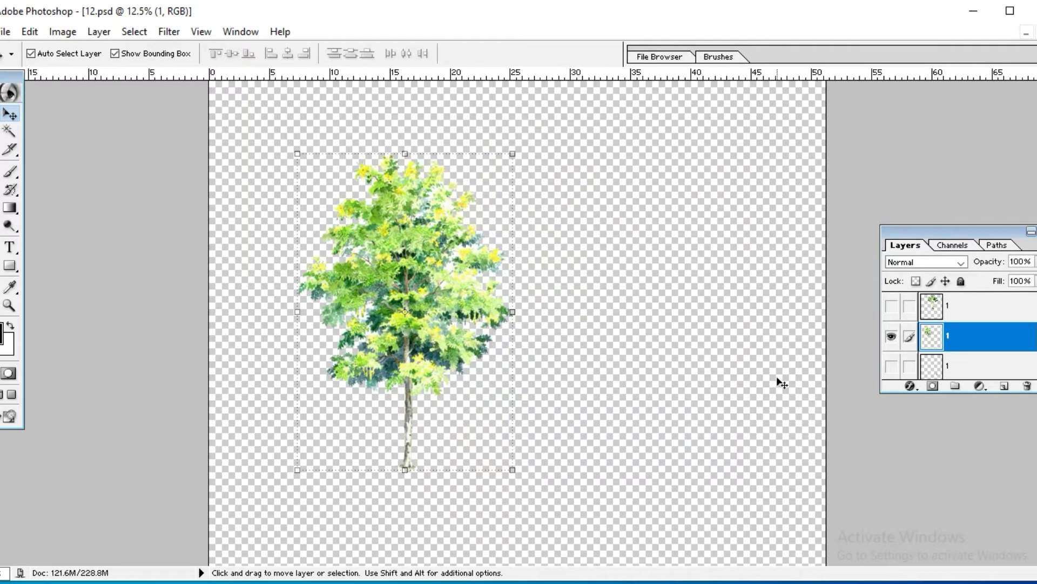
pyautogui.moveTo(397, 326); pyautogui.dragTo(573, 335)
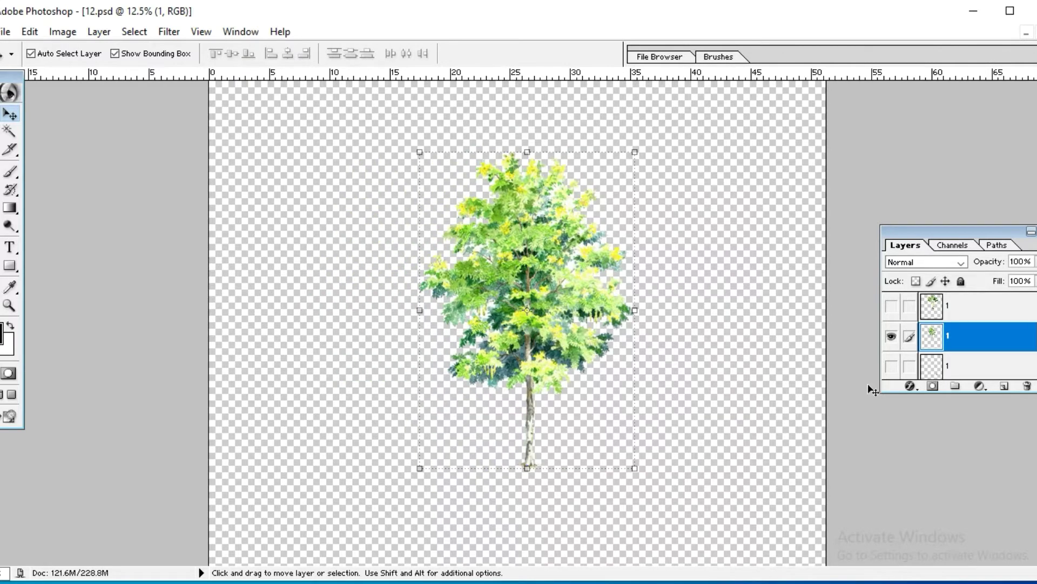
# Show the fan palm's layer in place of the yellow-green tree and scale the palm to about 1165% width and 861% height
pyautogui.click(892, 336)
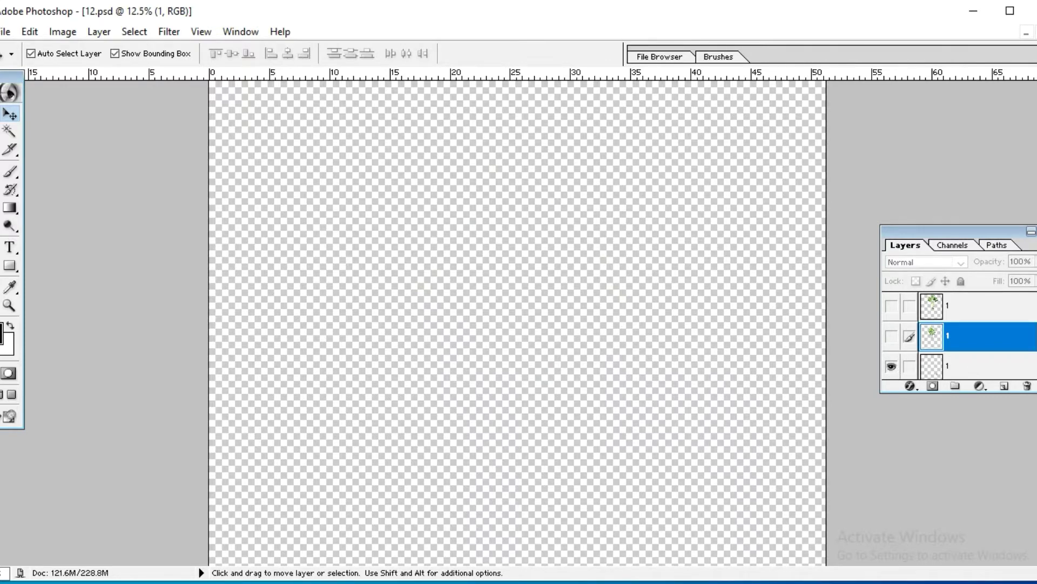
pyautogui.scroll(-1, 959, 335)
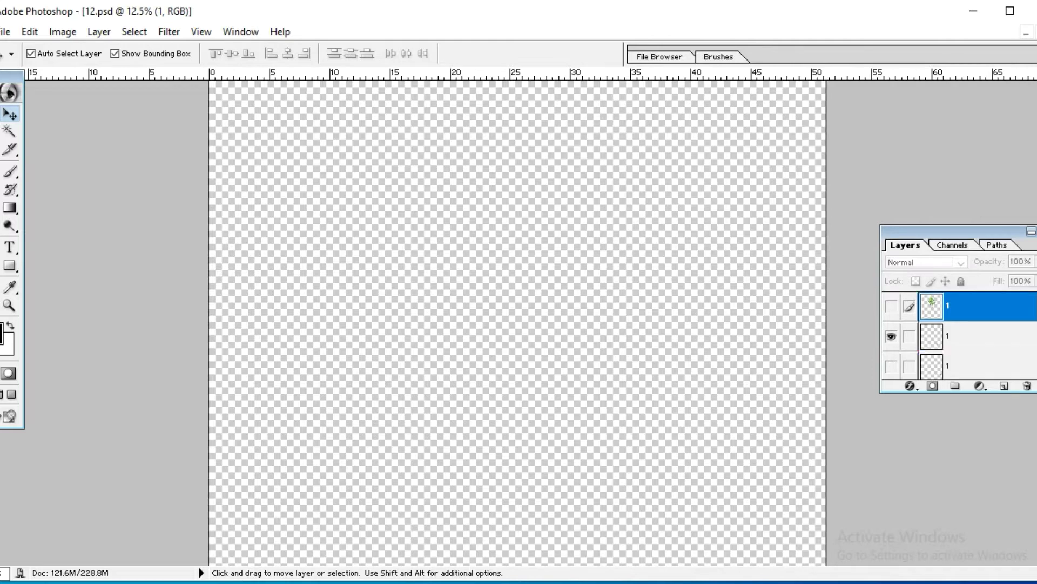
pyautogui.click(892, 340)
pyautogui.press('z')
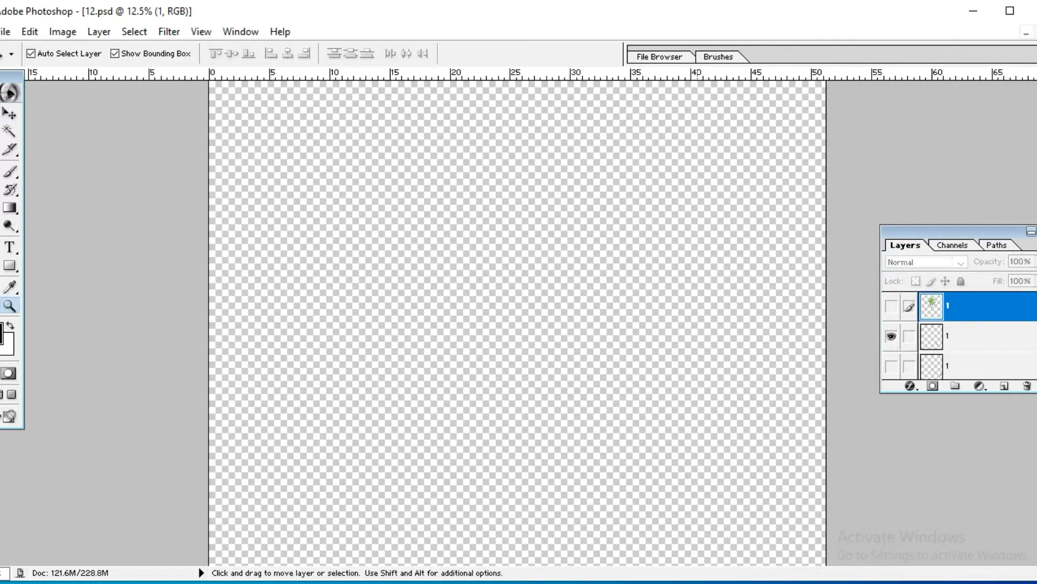
pyautogui.keyDown('alt'); pyautogui.click(697, 326); pyautogui.keyUp('alt')
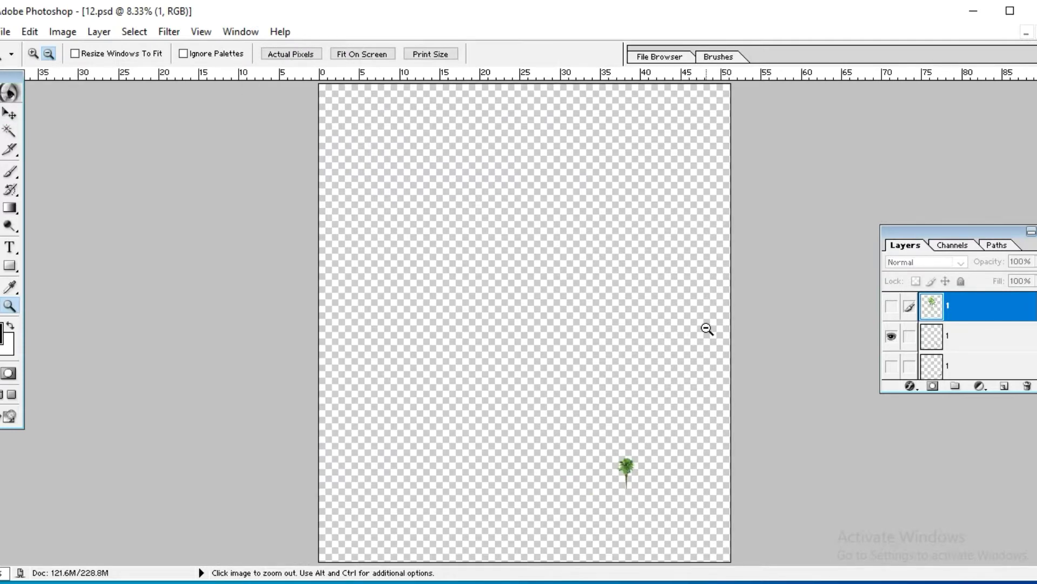
pyautogui.press('v')
pyautogui.click(626, 468)
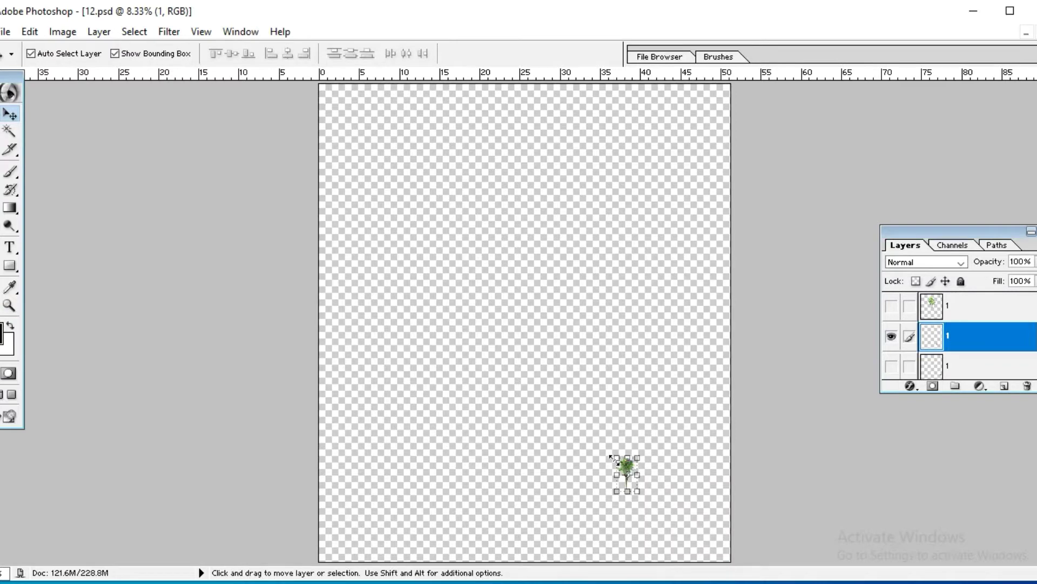
pyautogui.moveTo(612, 458); pyautogui.dragTo(388, 193)
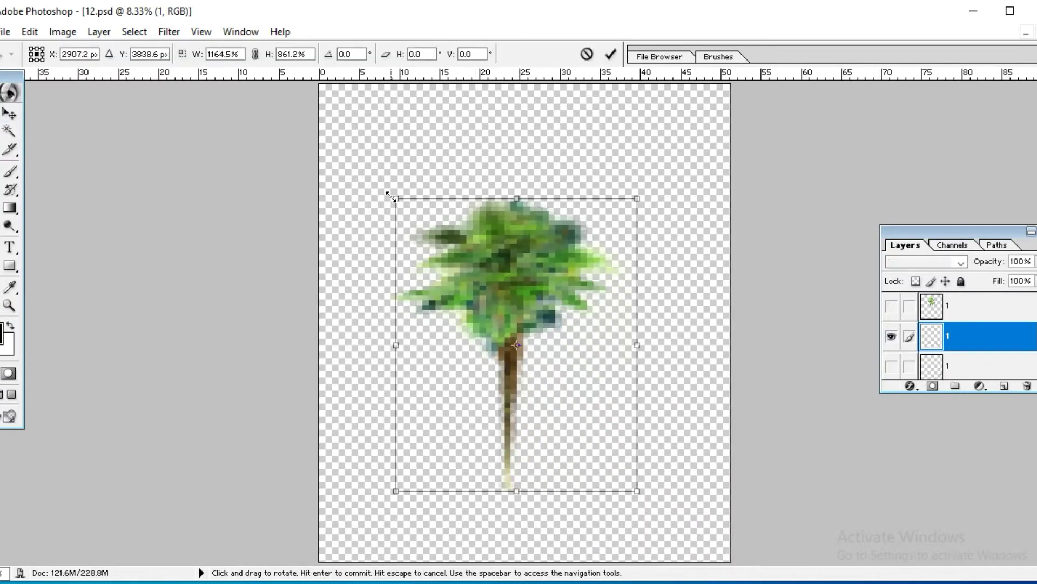
pyautogui.press('Return')
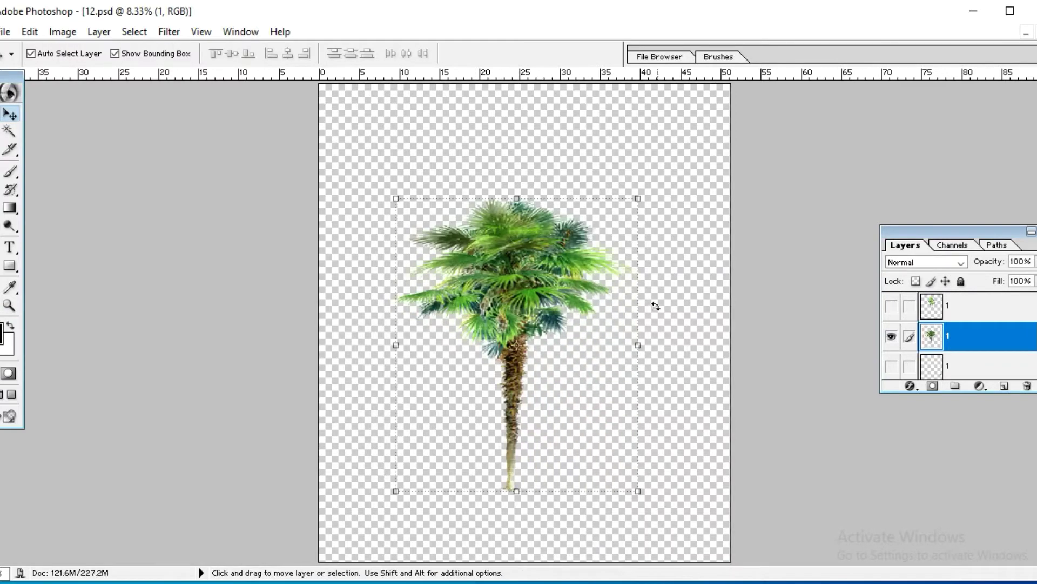
# Move the fan palm up to the upper middle of the canvas and show the pale pink background layer behind it
pyautogui.moveTo(499, 334); pyautogui.dragTo(514, 312)
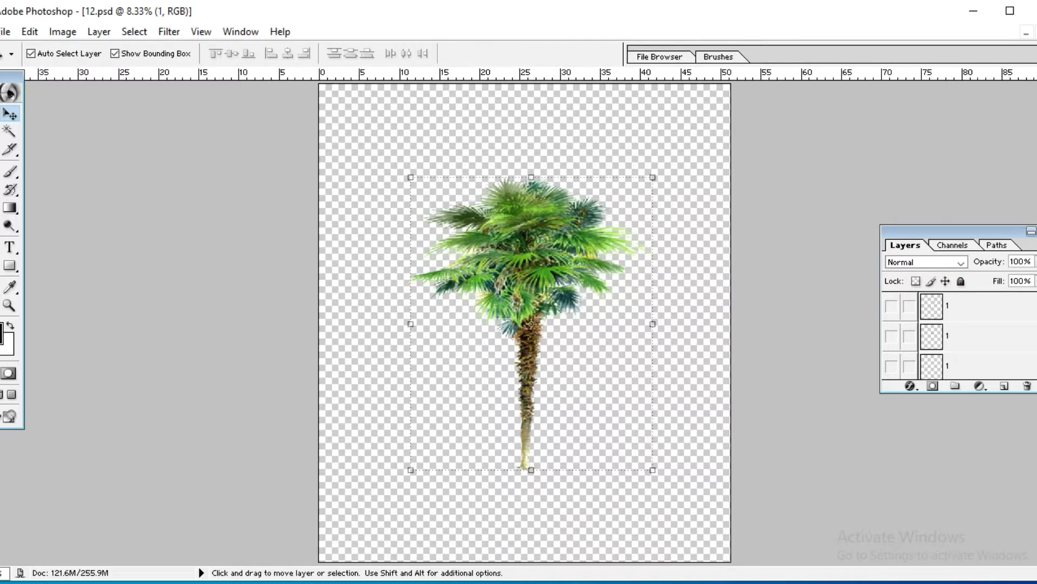
pyautogui.click(892, 364)
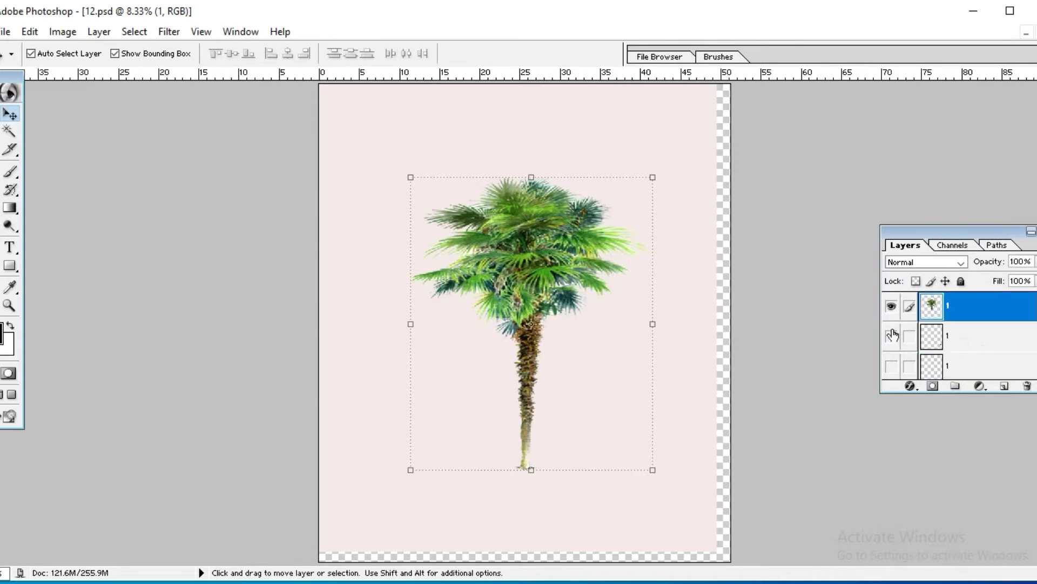
pyautogui.moveTo(572, 276); pyautogui.dragTo(554, 247)
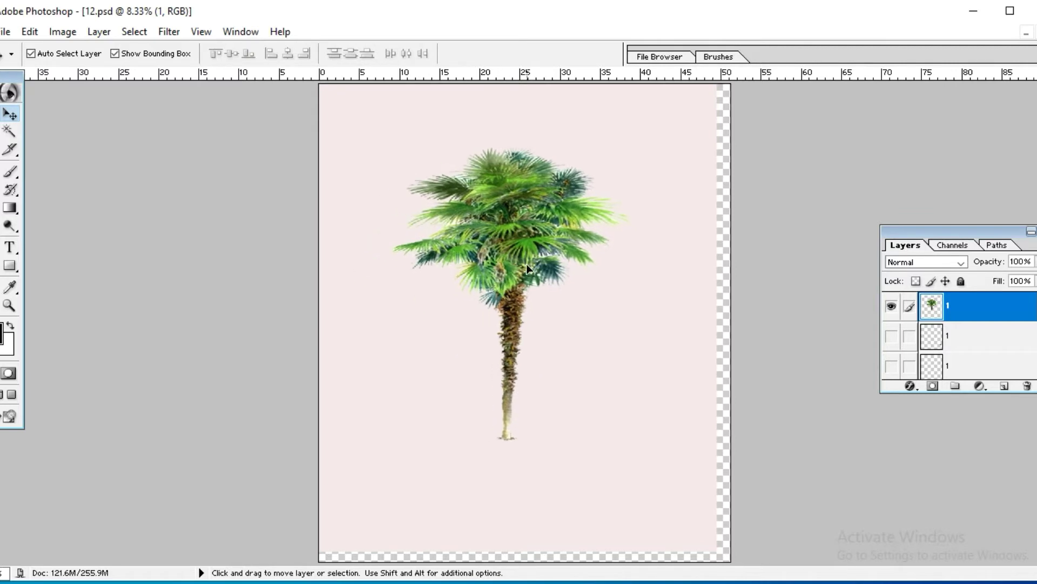
# Show the two-tiered tree's layer in place of the fan palm, enlarge the tree and place it near the canvas center
pyautogui.click(891, 307)
pyautogui.click(891, 336)
pyautogui.moveTo(705, 471)
pyautogui.mouseDown()
pyautogui.moveTo(583, 311)
pyautogui.moveTo(533, 211)
pyautogui.moveTo(602, 324)
pyautogui.moveTo(699, 414)
pyautogui.moveTo(694, 477)
pyautogui.mouseUp()
pyautogui.moveTo(572, 358); pyautogui.dragTo(541, 310)
pyautogui.press('Return')
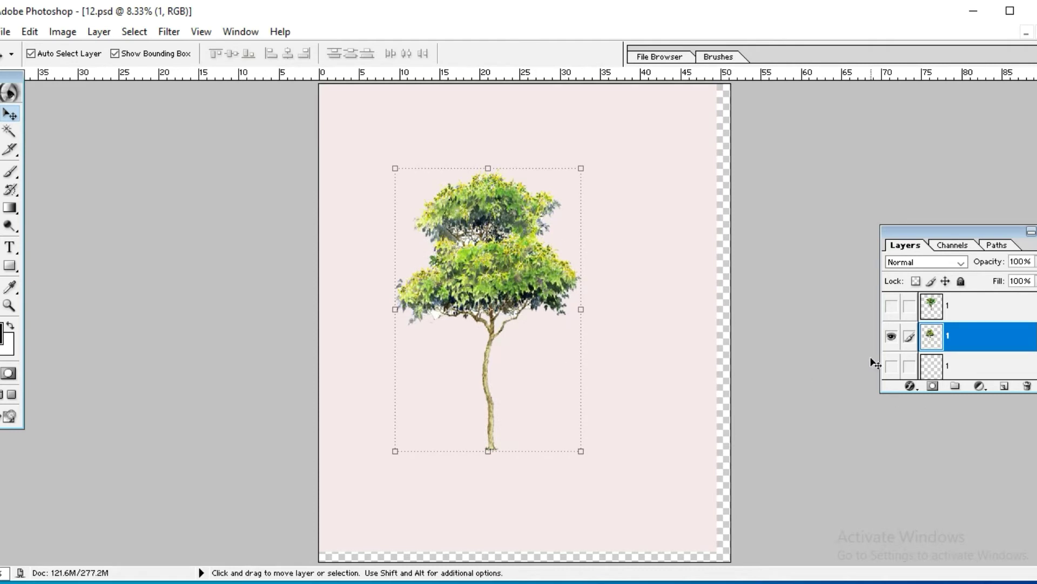
# Show the pine's layer in place of the two-tiered tree, then enlarge the pine and move it up and left
pyautogui.click(891, 338)
pyautogui.click(892, 341)
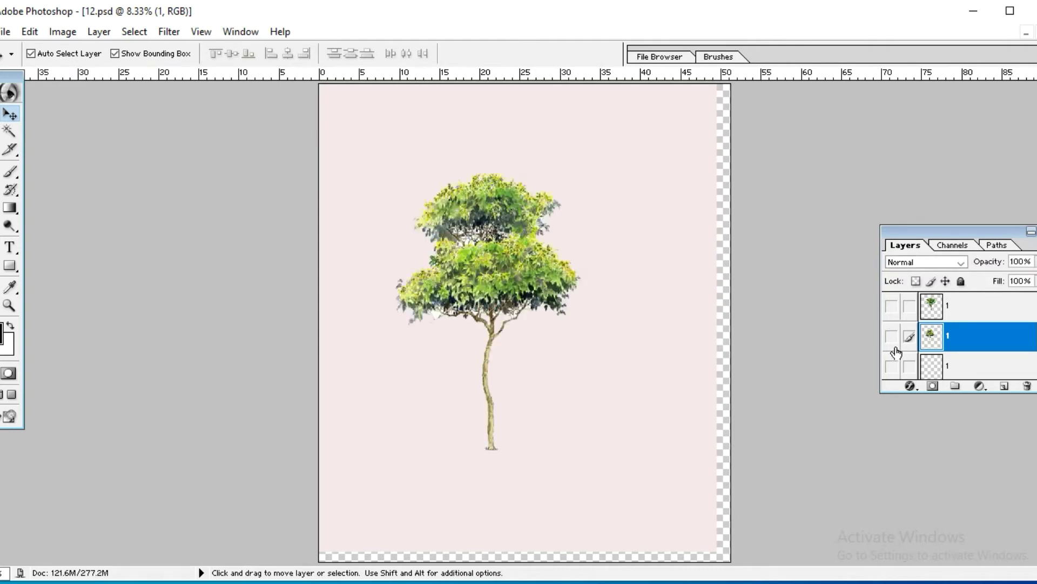
pyautogui.click(892, 347)
pyautogui.click(891, 362)
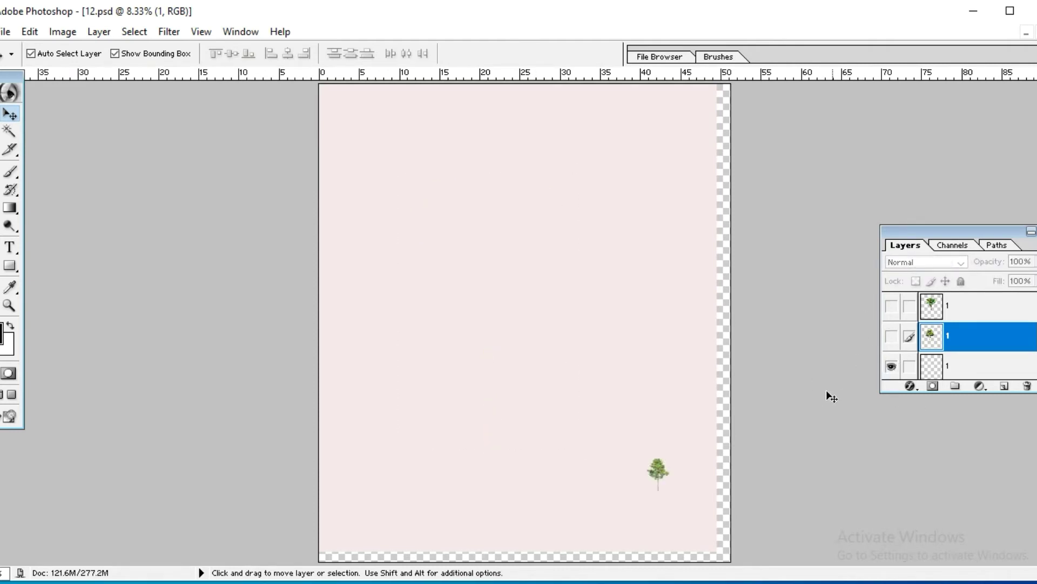
pyautogui.click(655, 472)
pyautogui.moveTo(645, 457); pyautogui.dragTo(476, 228)
pyautogui.moveTo(609, 371); pyautogui.dragTo(559, 291)
pyautogui.press('Return')
# Enlarge the pine further to nearly three quarters of the canvas height and center it in the upper part
pyautogui.moveTo(628, 416); pyautogui.dragTo(696, 503)
pyautogui.moveTo(597, 389); pyautogui.dragTo(528, 371)
pyautogui.press('Return')
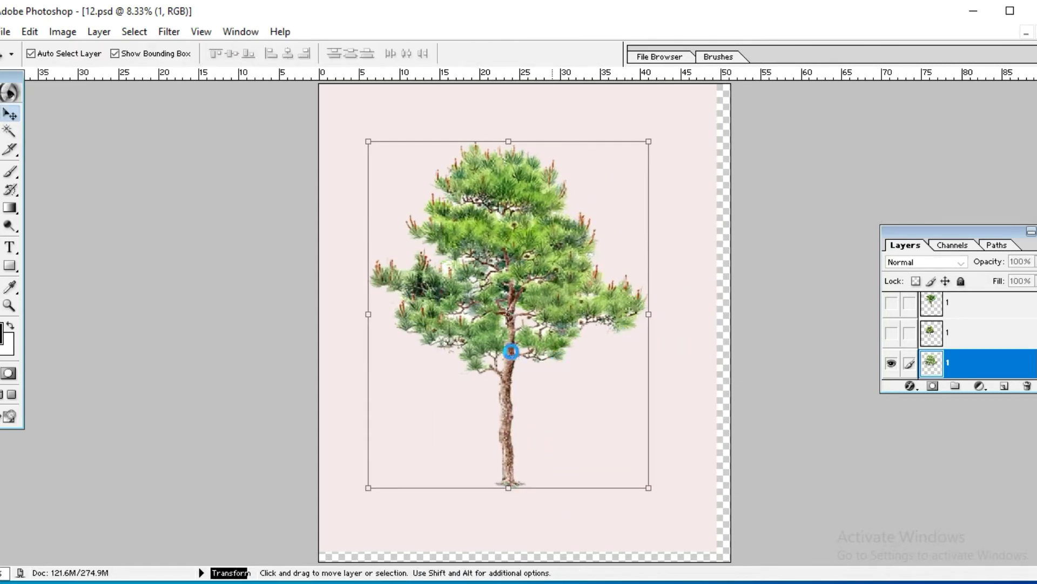
pyautogui.moveTo(513, 345); pyautogui.dragTo(531, 305)
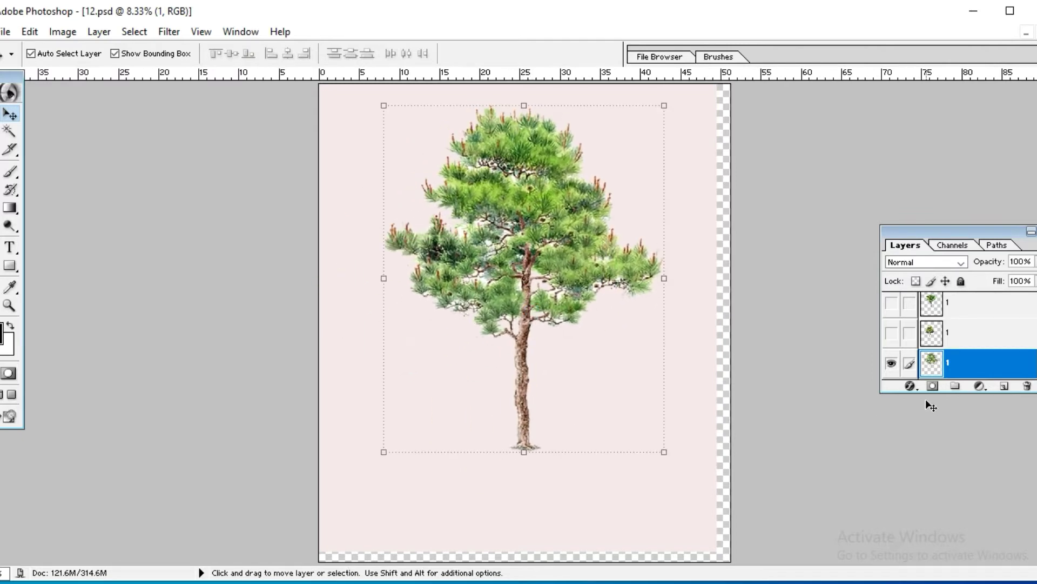
# Show the next small green tree's layer in place of the pine, enlarge the tree to about three quarters of the canvas height and center it
pyautogui.scroll(-1, 959, 333)
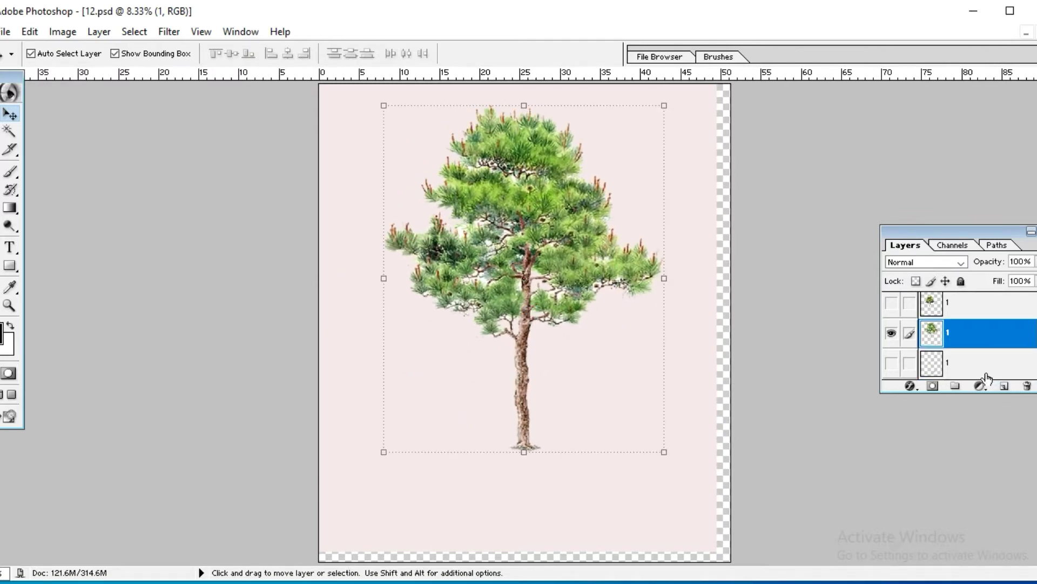
pyautogui.click(891, 333)
pyautogui.click(892, 363)
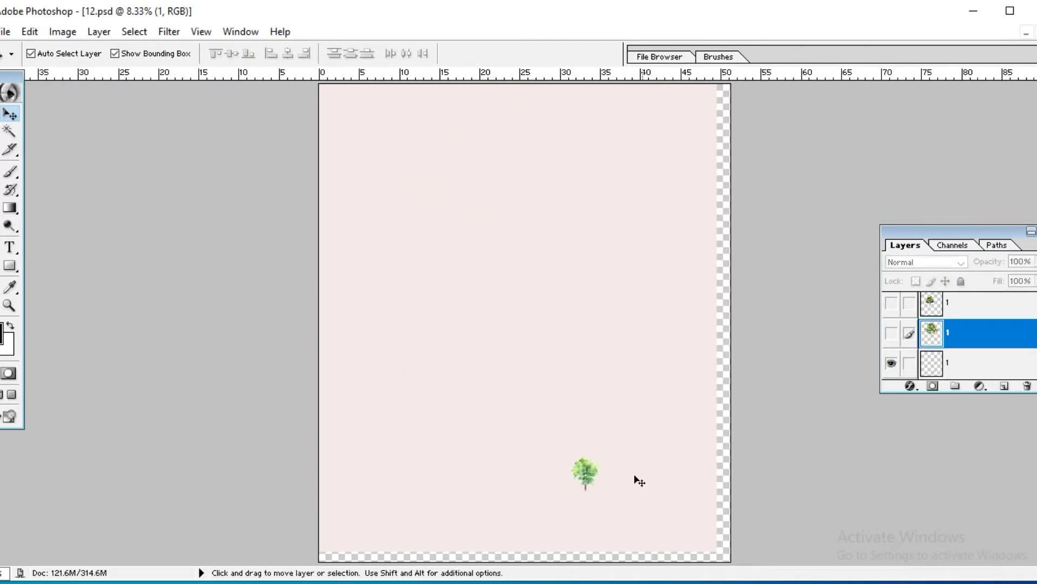
pyautogui.click(598, 486)
pyautogui.click(586, 475)
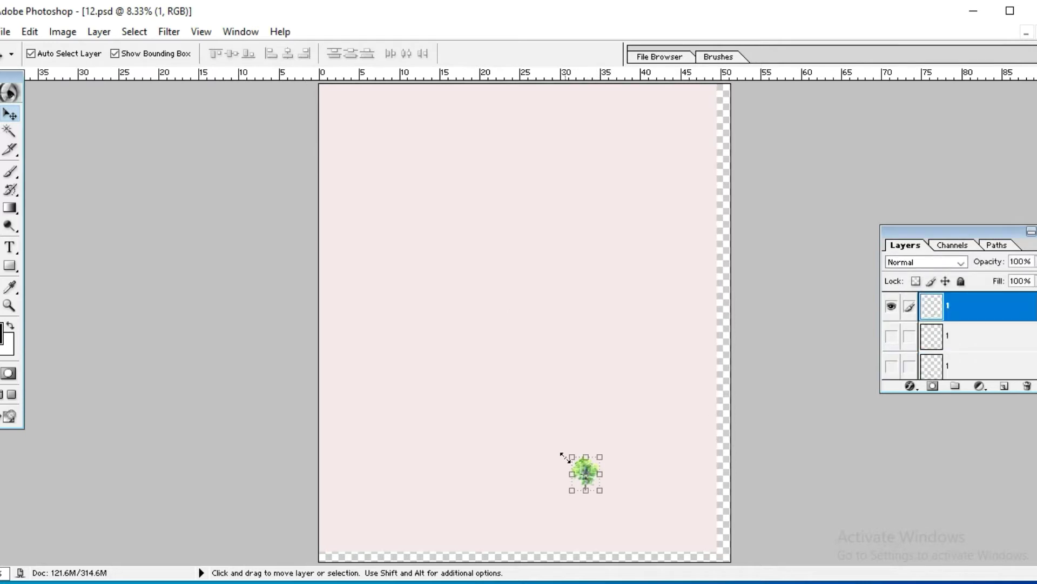
pyautogui.moveTo(565, 457); pyautogui.dragTo(375, 128)
pyautogui.press('Return')
pyautogui.moveTo(511, 360); pyautogui.dragTo(529, 386)
# Show the broad multi-trunk tree's layer in place of the previous tree and enlarge it to about three quarters of the canvas height
pyautogui.click(891, 306)
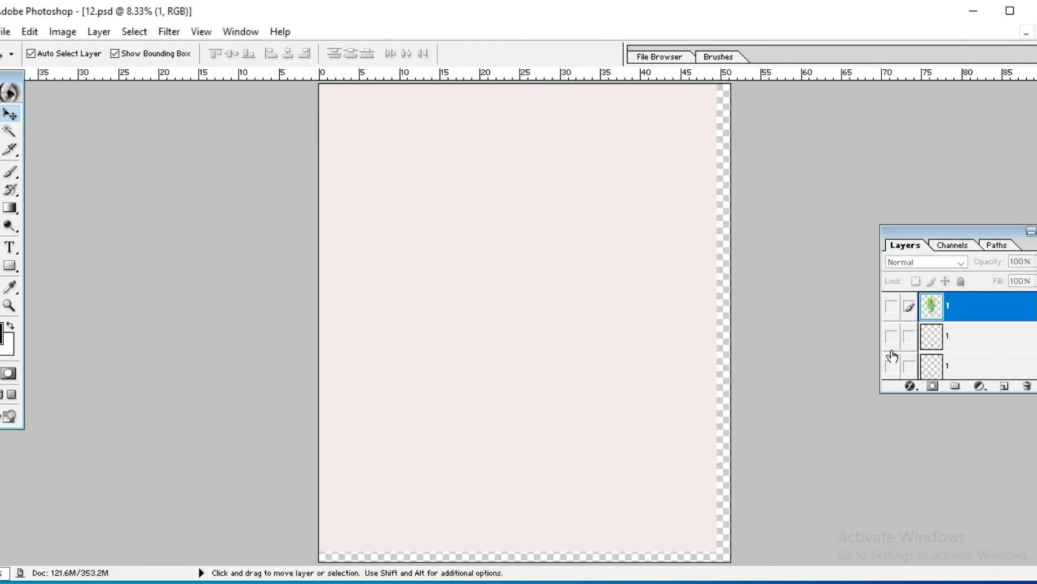
pyautogui.click(891, 336)
pyautogui.click(537, 473)
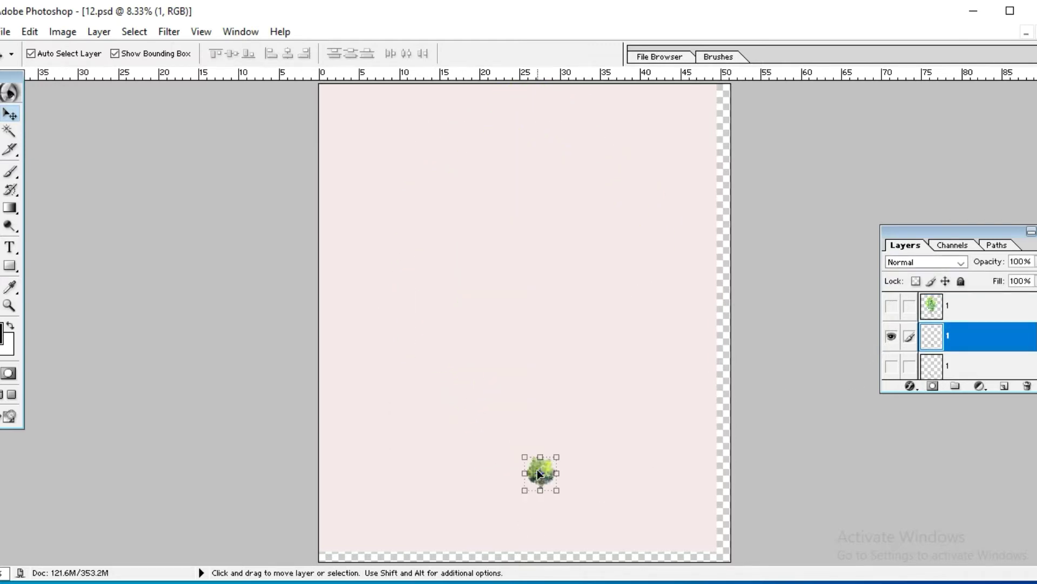
pyautogui.moveTo(520, 450); pyautogui.dragTo(383, 161)
pyautogui.moveTo(480, 339); pyautogui.dragTo(482, 303)
pyautogui.moveTo(560, 456); pyautogui.dragTo(702, 505)
pyautogui.press('Return')
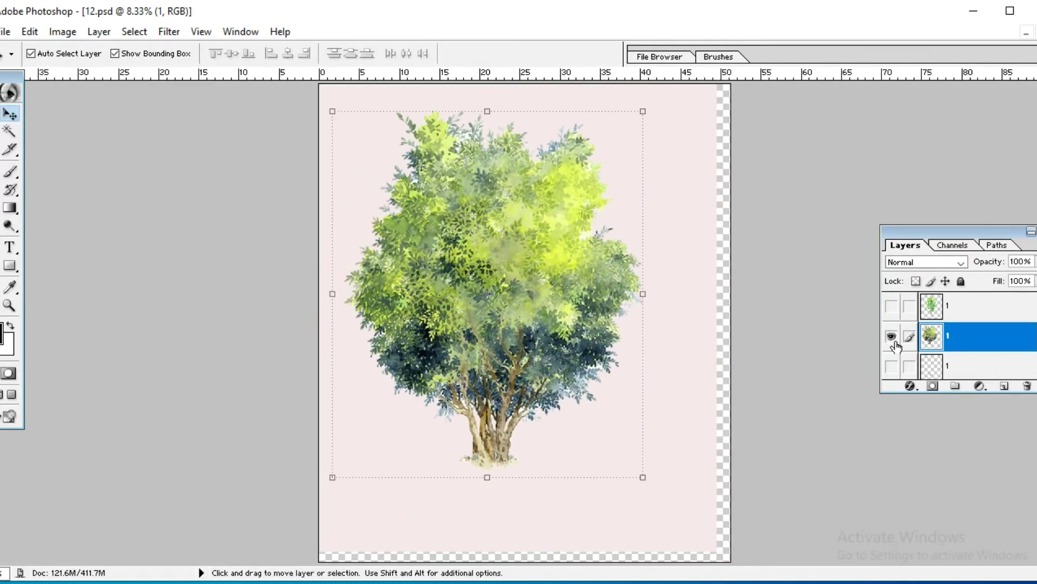
# Show the slender layered tree in place of the multi-trunk one, enlarge it to over half the canvas height and center it
pyautogui.click(892, 336)
pyautogui.click(891, 366)
pyautogui.click(505, 475)
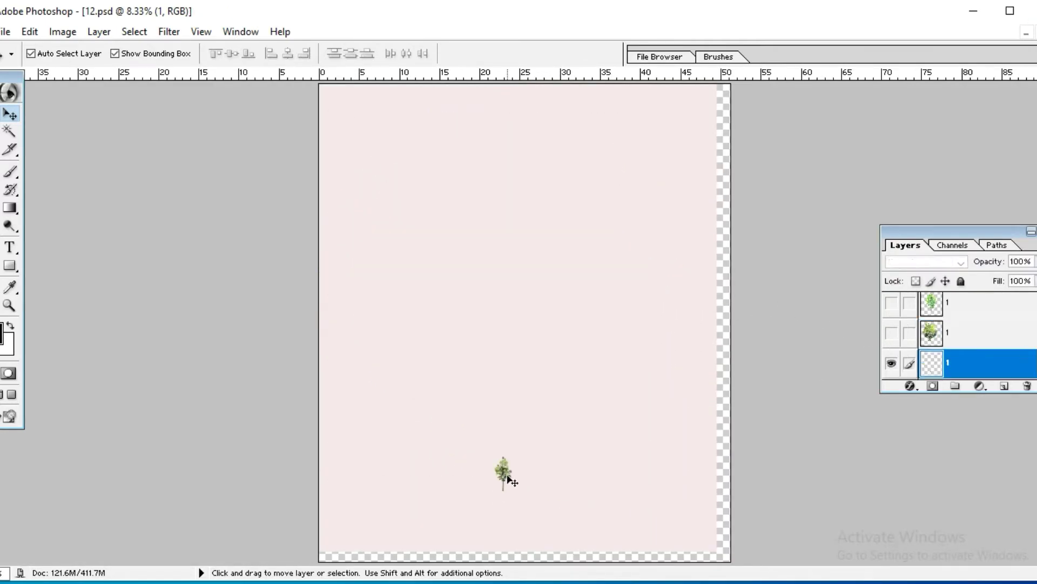
pyautogui.moveTo(514, 456); pyautogui.dragTo(690, 215)
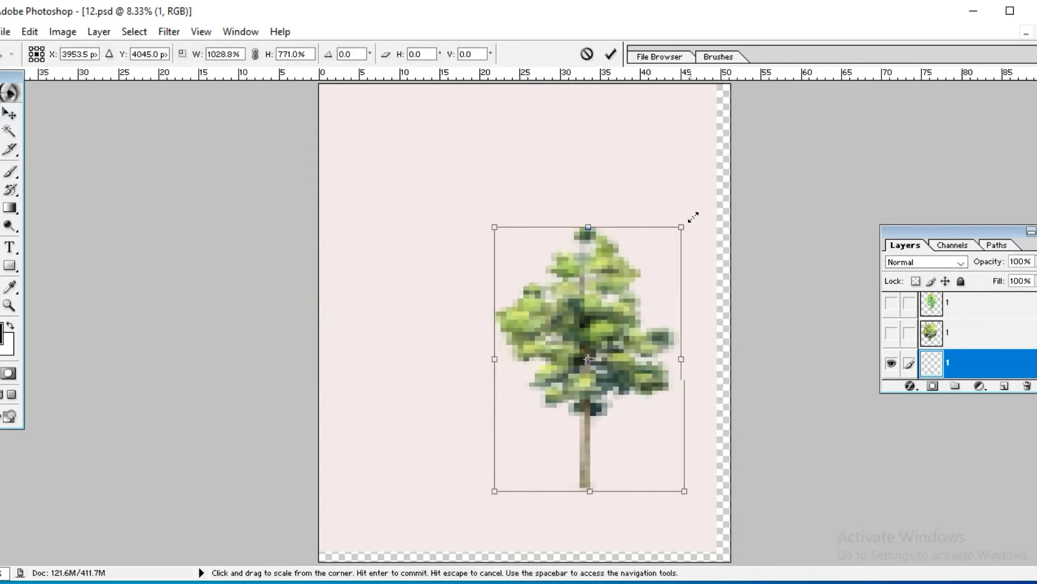
pyautogui.press('Return')
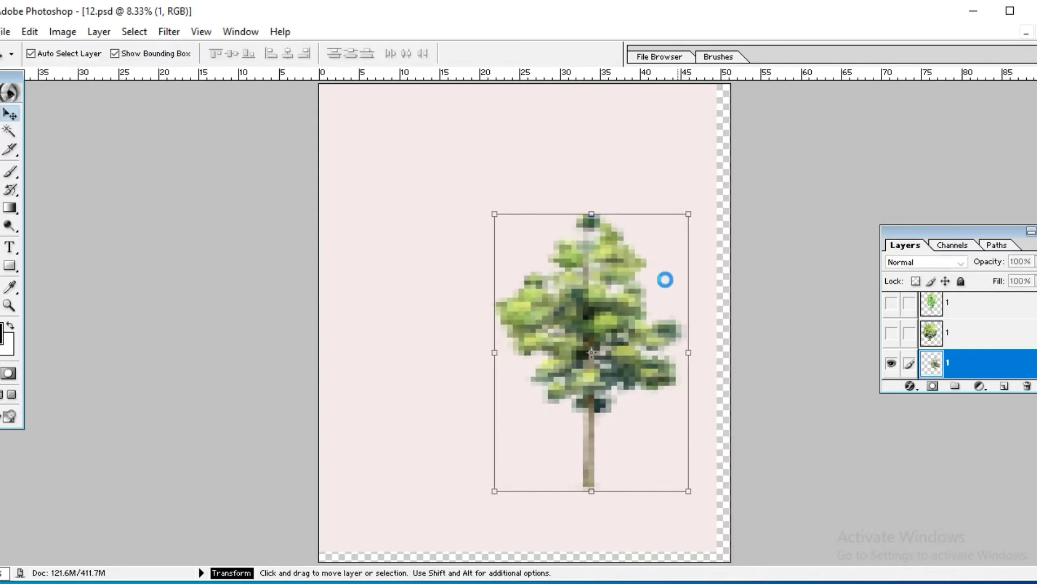
pyautogui.moveTo(639, 332); pyautogui.dragTo(571, 281)
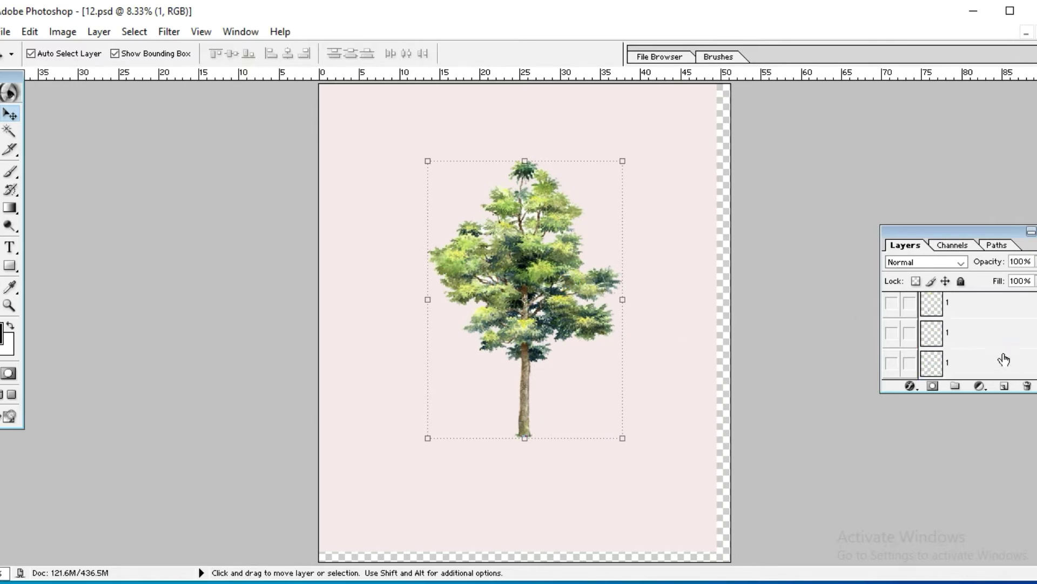
# Show the bright green tree's layer in place of the slender one and enlarge the tree to over half the canvas height
pyautogui.click(891, 304)
pyautogui.click(932, 302)
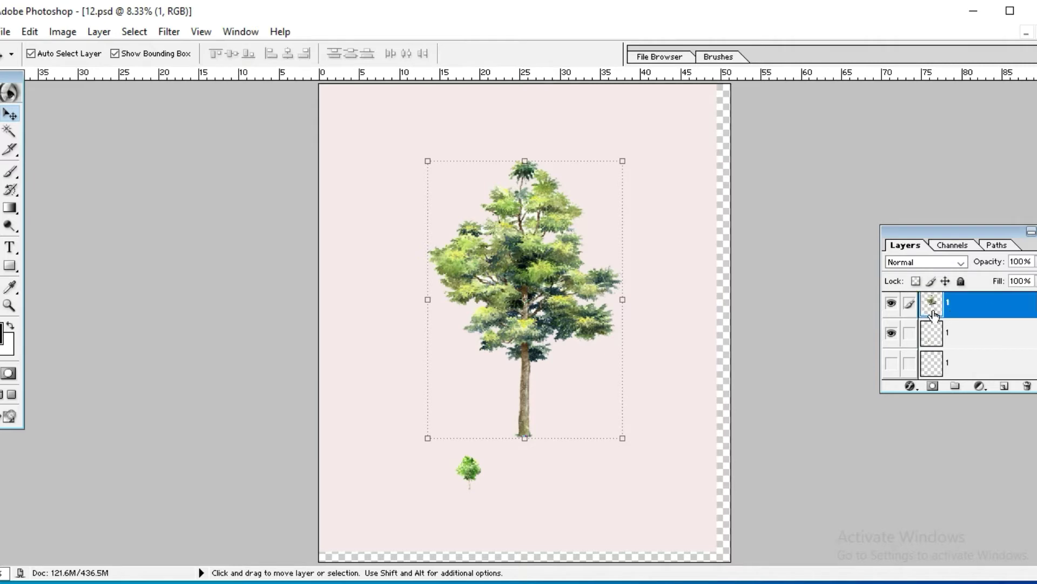
pyautogui.click(891, 302)
pyautogui.click(891, 333)
pyautogui.click(469, 474)
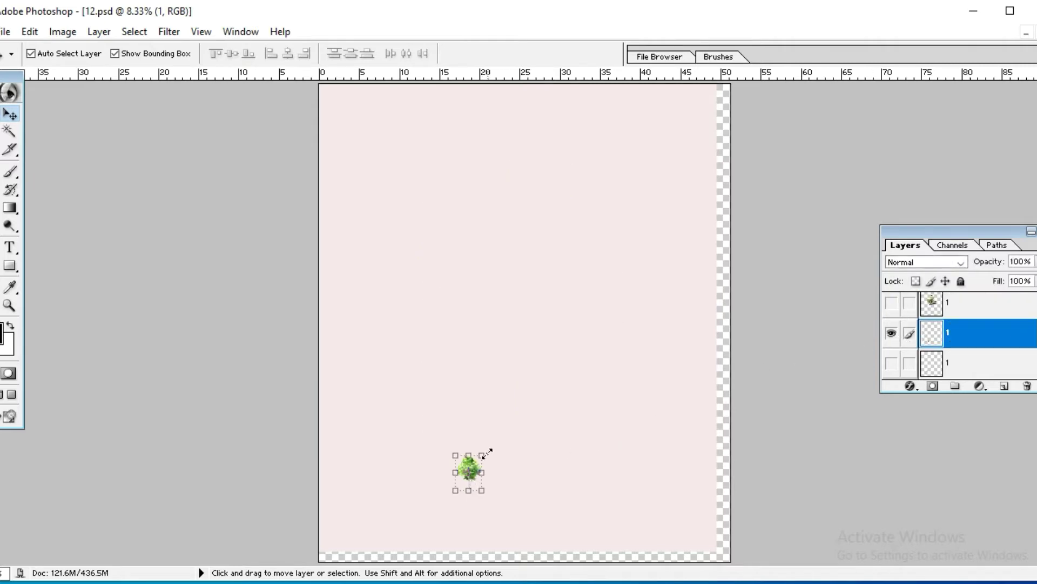
pyautogui.moveTo(487, 455); pyautogui.dragTo(676, 184)
pyautogui.press('Return')
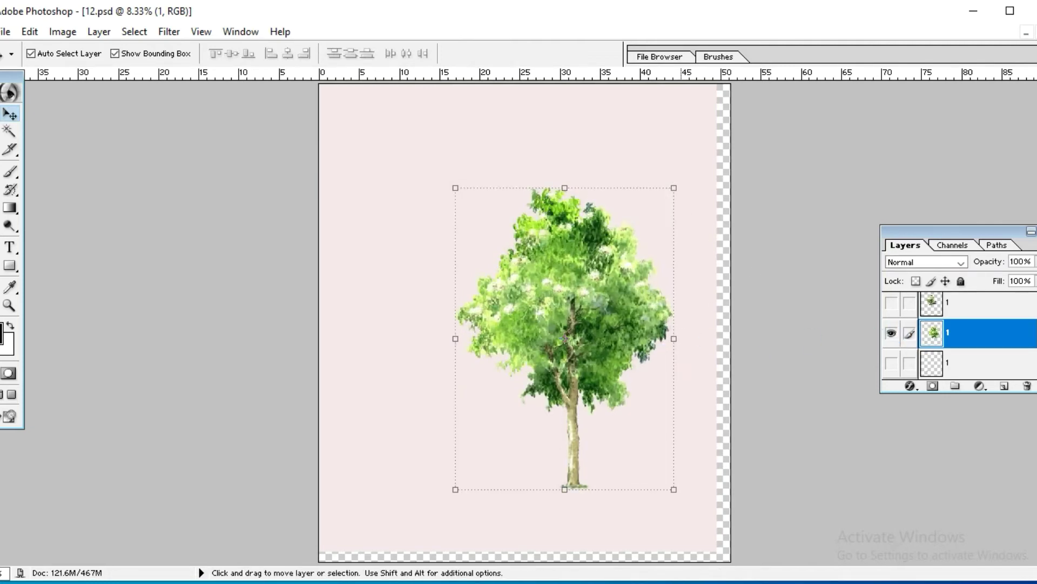
# Show the next small leafy tree's layer in place of the bright green one and enlarge the tree to over half the canvas height
pyautogui.click(891, 333)
pyautogui.click(891, 363)
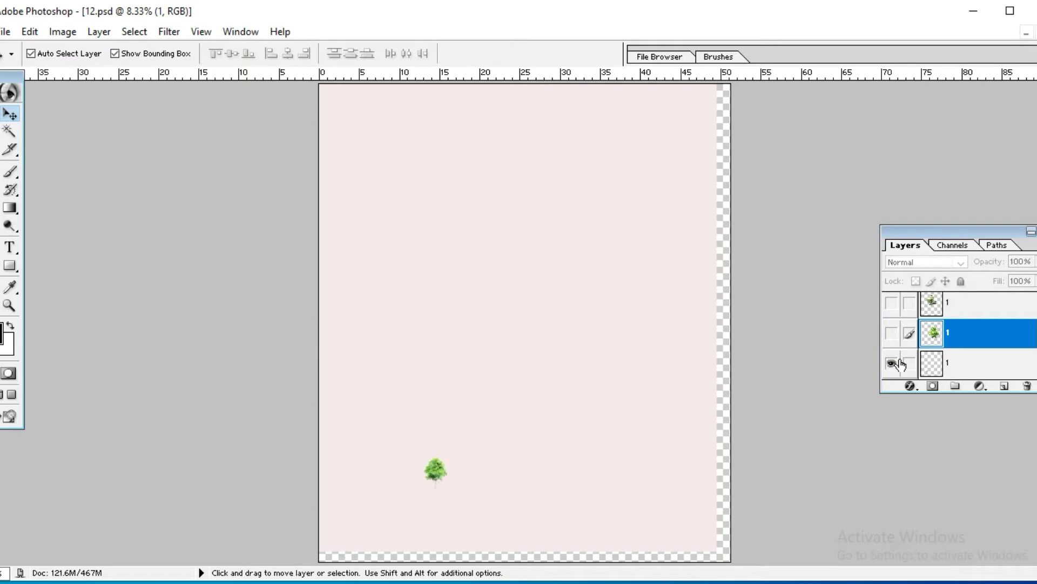
pyautogui.click(438, 478)
pyautogui.moveTo(454, 456); pyautogui.dragTo(679, 183)
pyautogui.press('Return')
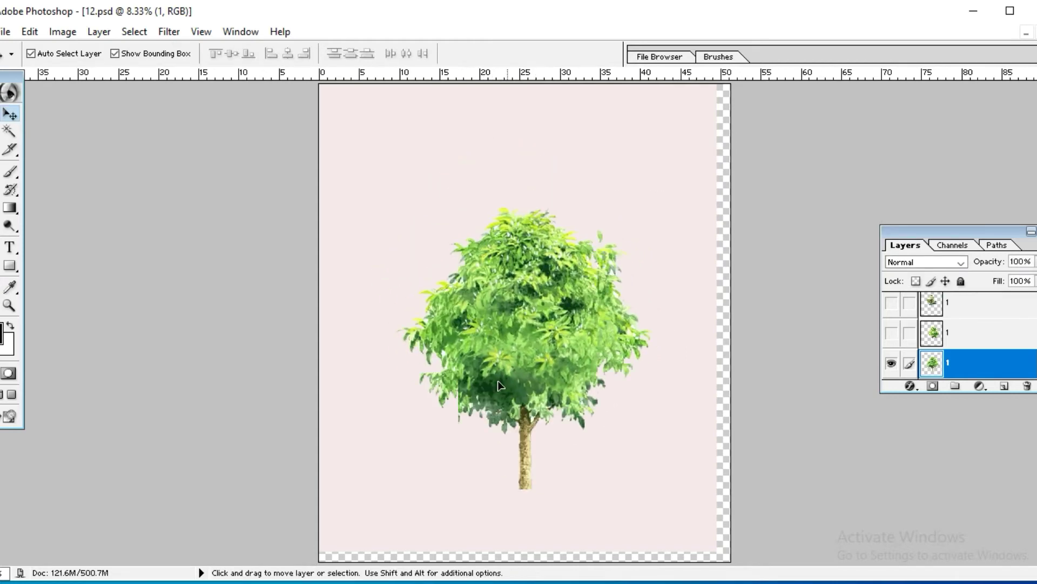
pyautogui.hotkey('ctrl', 'z')
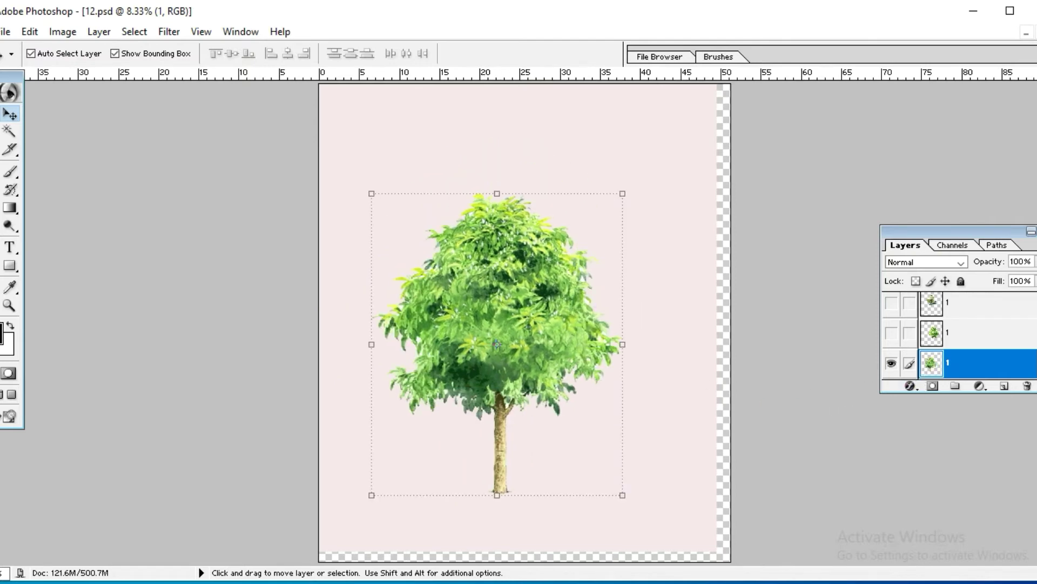
# Show the tiered, pale-trunked tree's layer in place of the leafy one, enlarge it to about half the canvas height and center it
pyautogui.click(1036, 374)
pyautogui.click(1036, 374)
pyautogui.click(894, 309)
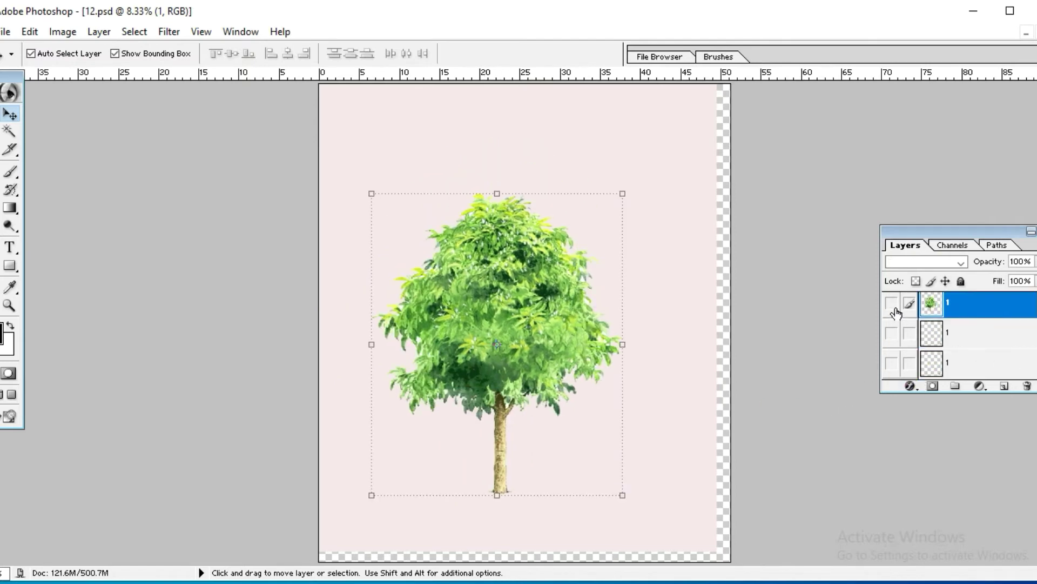
pyautogui.click(892, 334)
pyautogui.moveTo(703, 538); pyautogui.dragTo(685, 436)
pyautogui.press('Return')
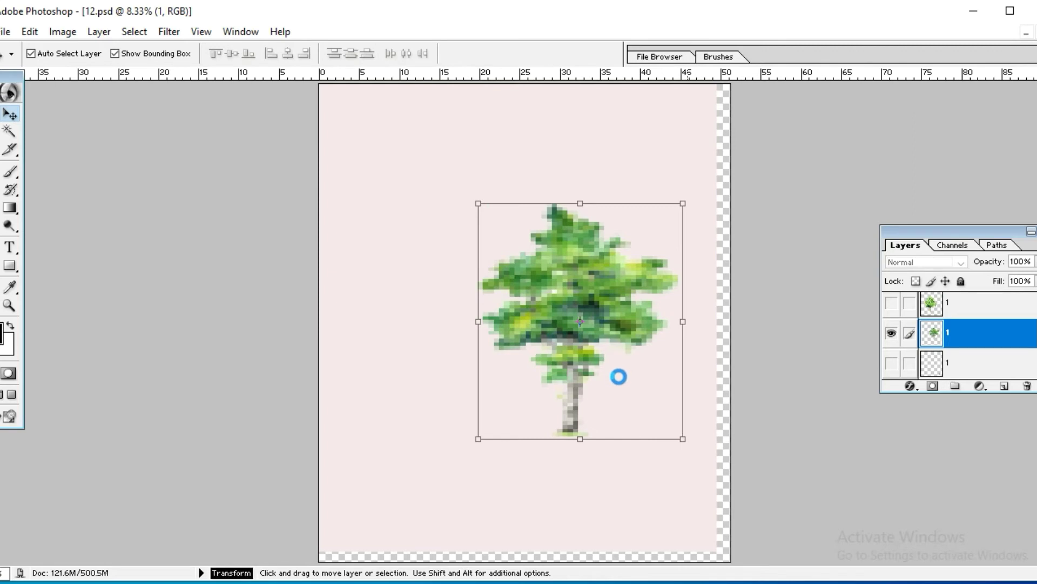
pyautogui.moveTo(624, 325); pyautogui.dragTo(536, 307)
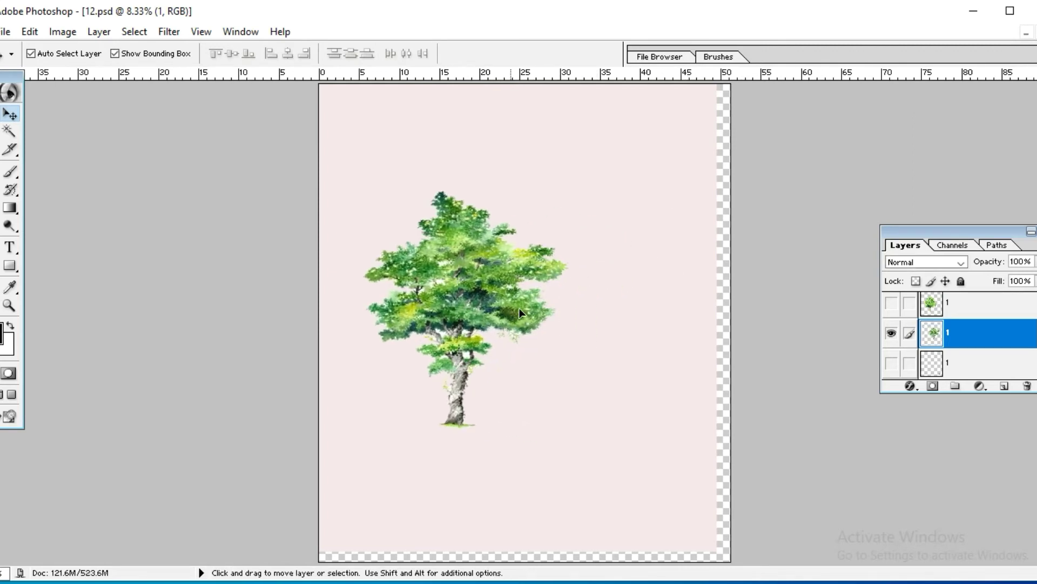
# Show the small tree near the canvas's lower-right corner in place of the tiered one and enlarge it to about three quarters of the canvas height
pyautogui.click(891, 366)
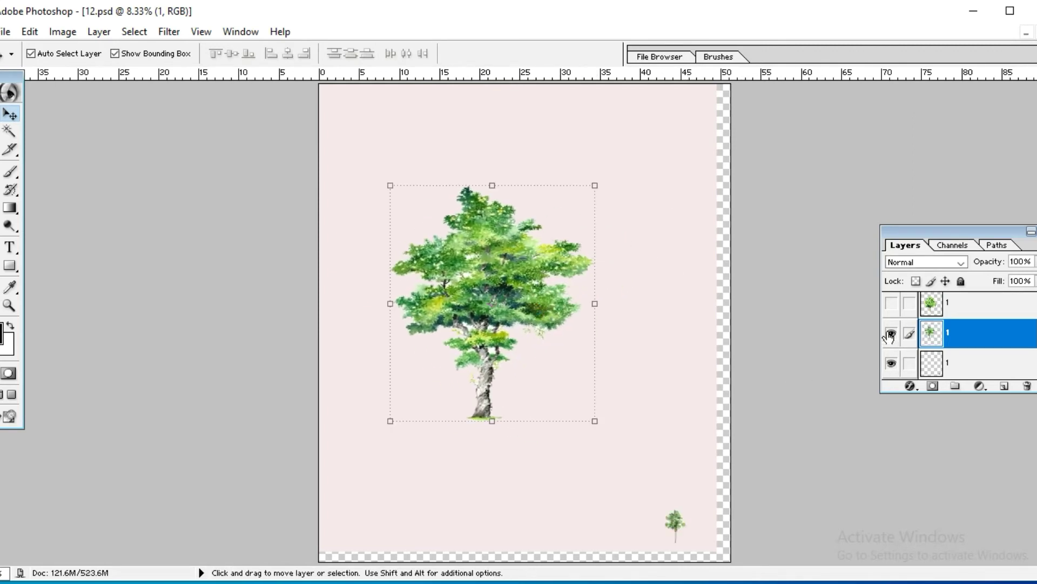
pyautogui.click(891, 333)
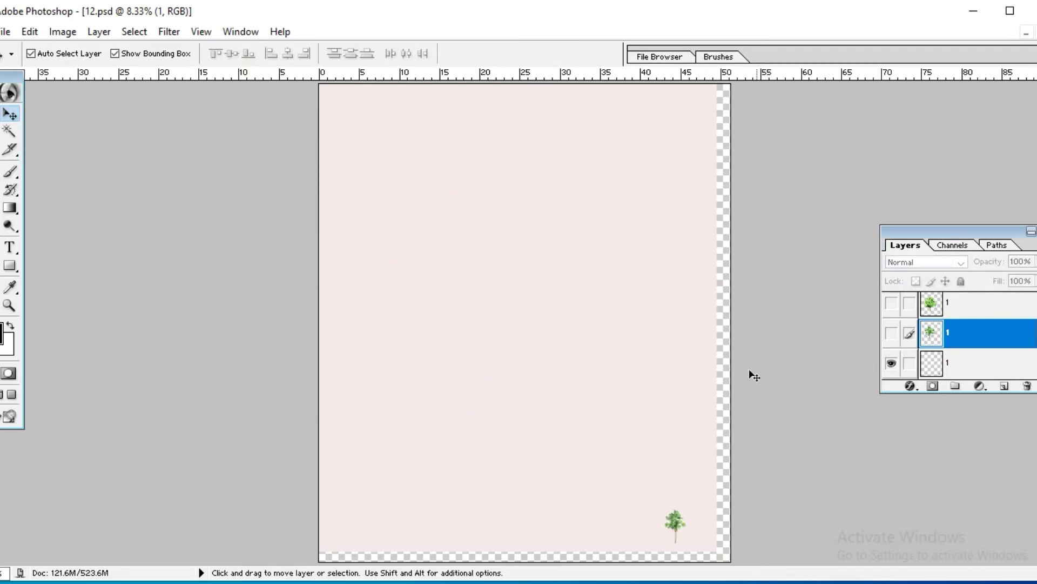
pyautogui.click(674, 521)
pyautogui.moveTo(665, 512); pyautogui.dragTo(405, 173)
pyautogui.press('Return')
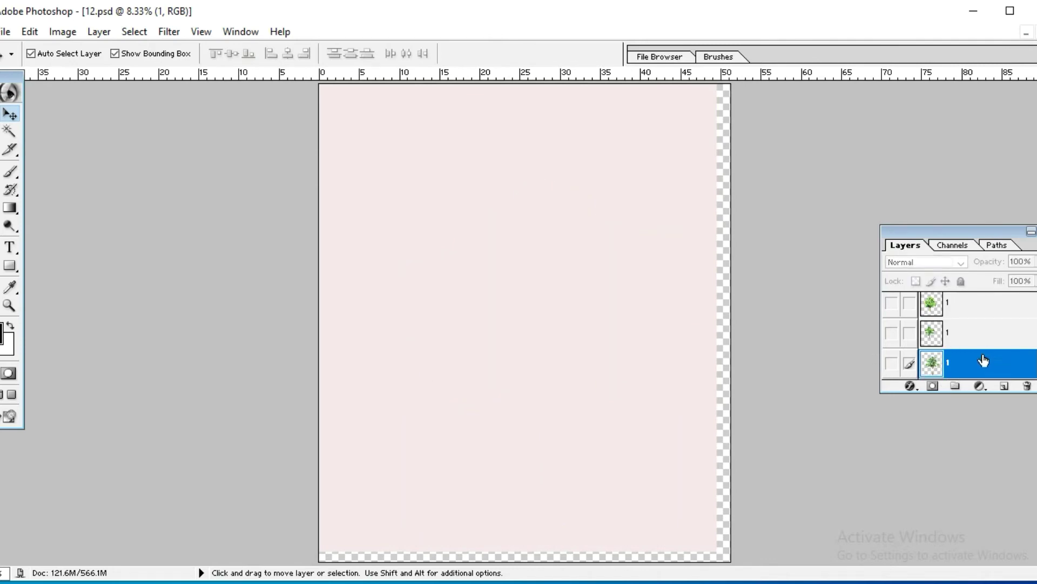
# Show the yellow-green, open-branched tree's layer, enlarge the tree to nearly three quarters of the canvas height and move it up toward the center
pyautogui.hotkey('ctrl', ']')
pyautogui.hotkey('ctrl', ']')
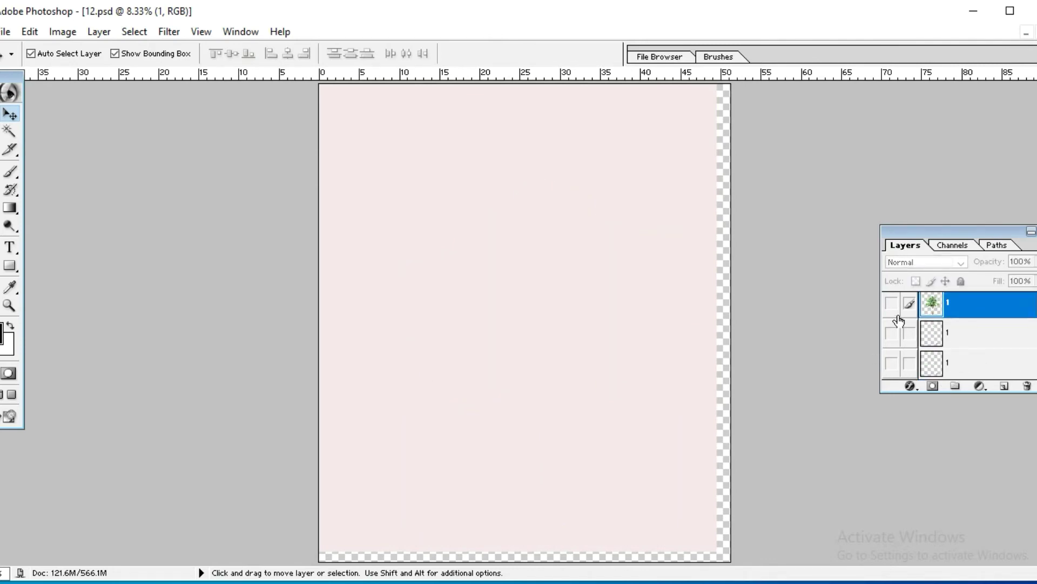
pyautogui.click(892, 334)
pyautogui.click(633, 532)
pyautogui.moveTo(616, 505); pyautogui.dragTo(400, 203)
pyautogui.press('Return')
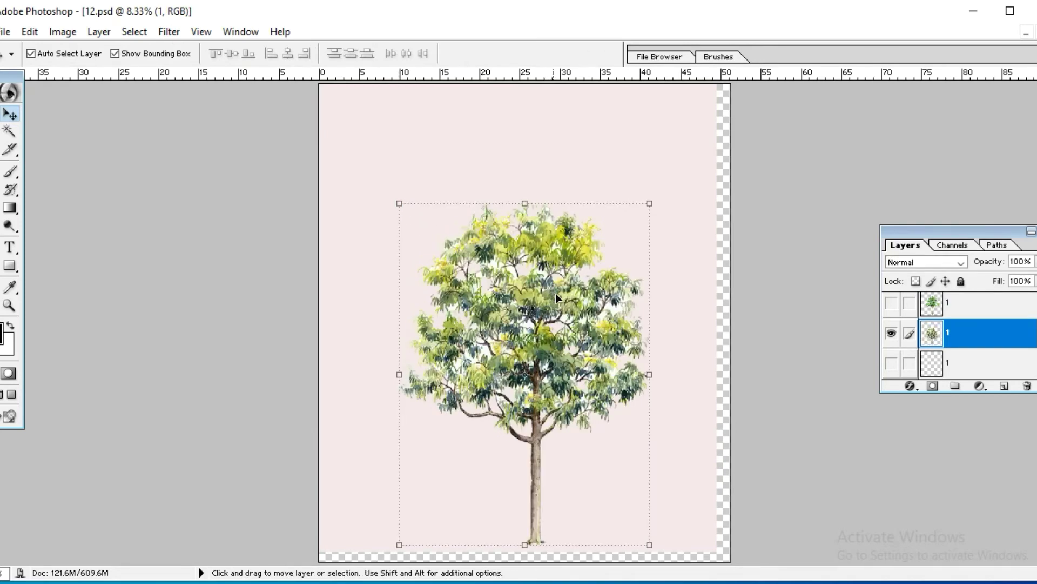
pyautogui.moveTo(549, 342); pyautogui.dragTo(507, 281)
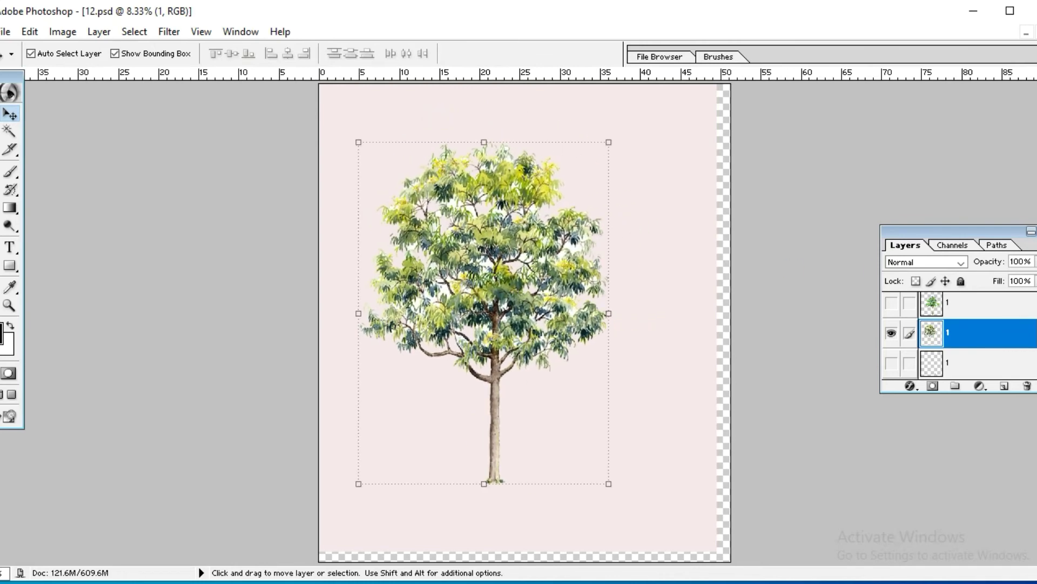
# Show the next small green tree in place of the yellow-green one, enlarge it to about four fifths of the canvas height and center it
pyautogui.click(898, 335)
pyautogui.click(892, 363)
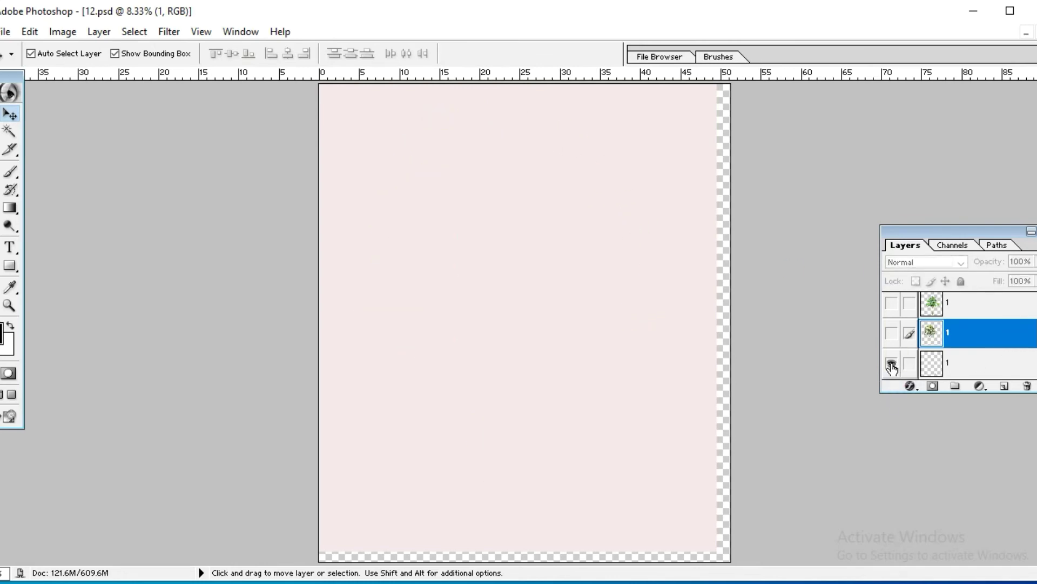
pyautogui.click(592, 532)
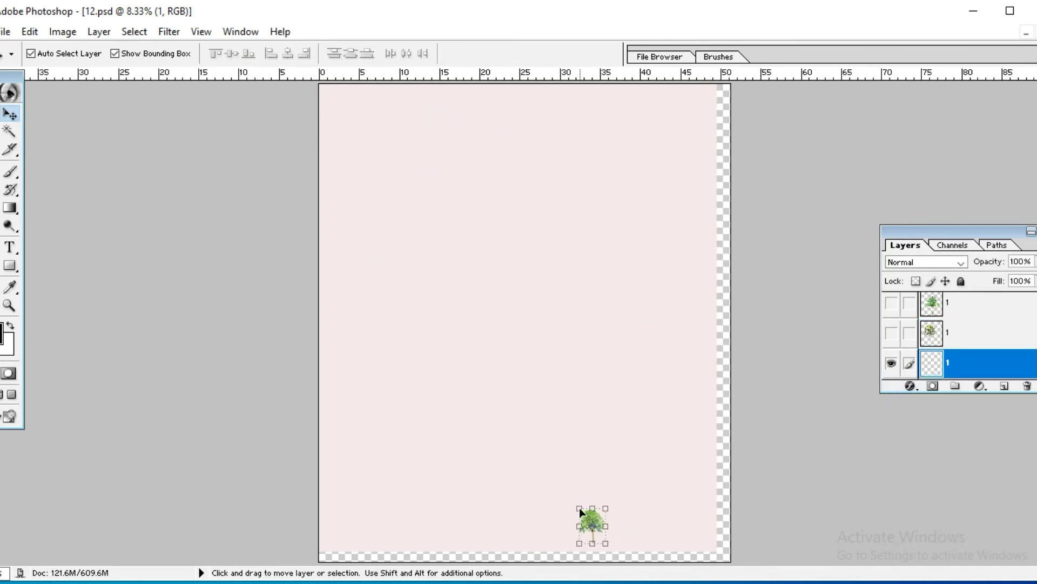
pyautogui.moveTo(592, 508); pyautogui.dragTo(397, 285)
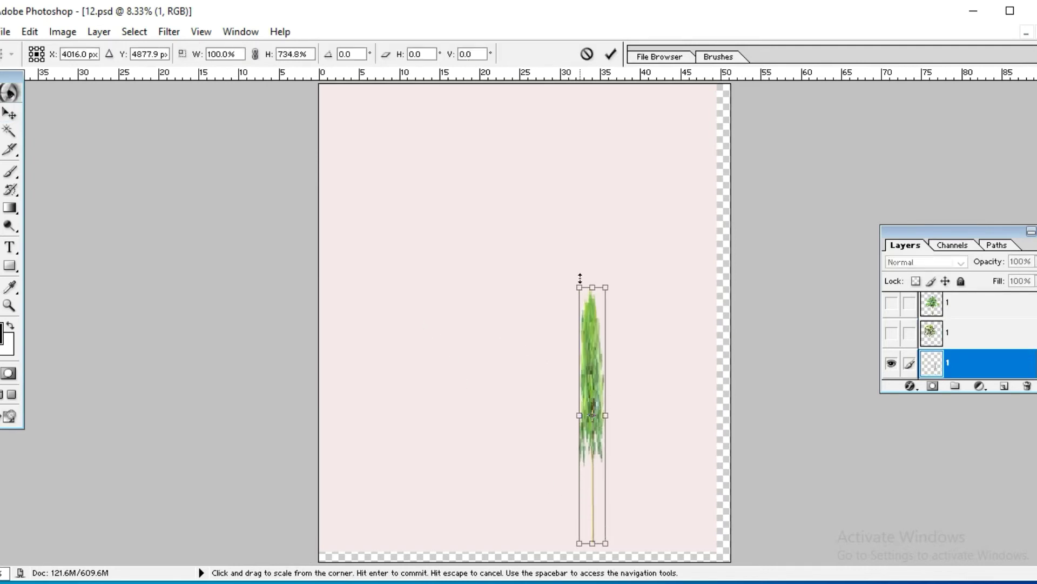
pyautogui.moveTo(576, 281); pyautogui.dragTo(359, 151)
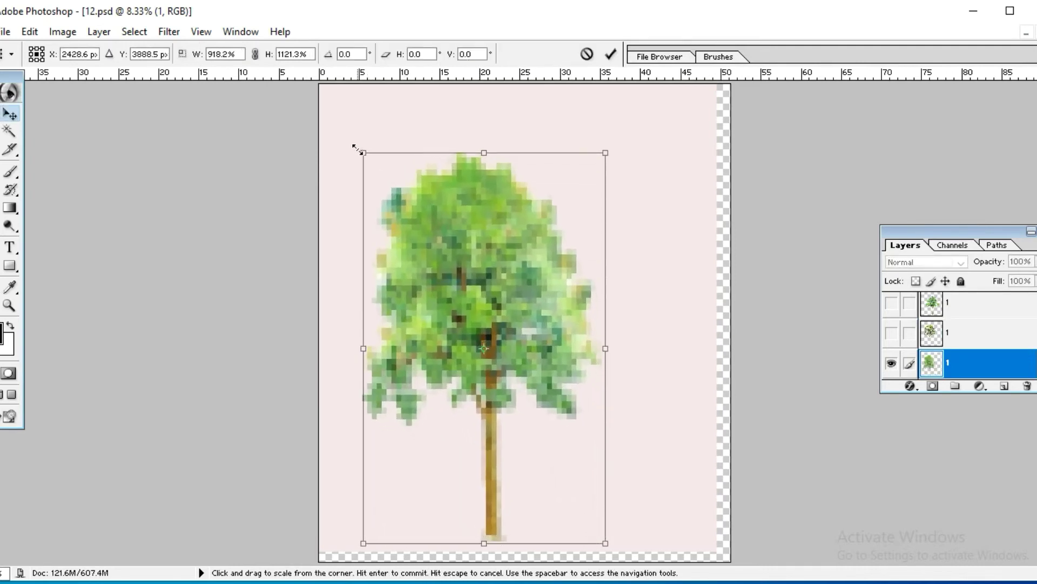
pyautogui.press('Return')
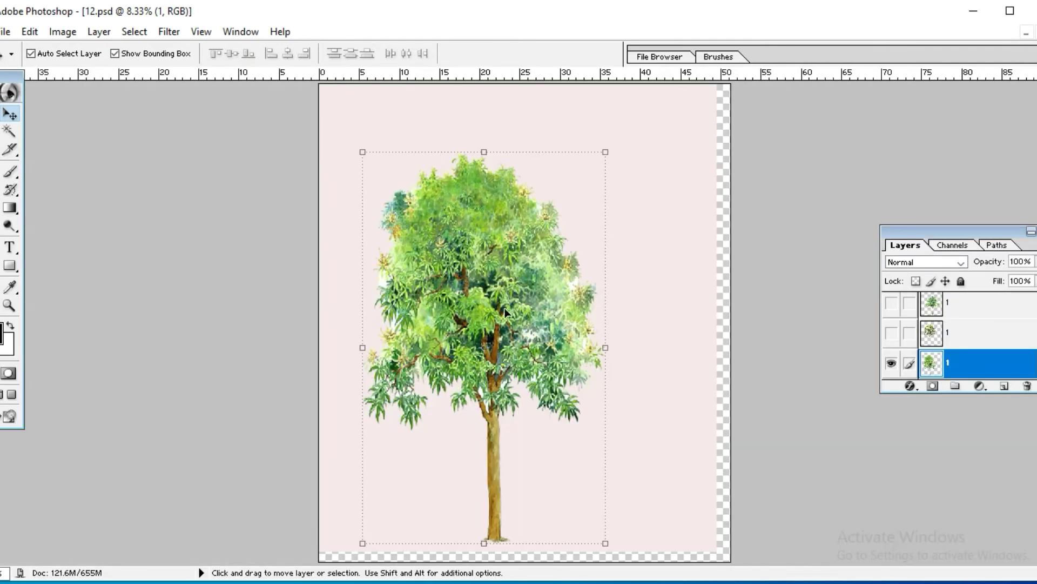
pyautogui.moveTo(490, 314); pyautogui.dragTo(540, 267)
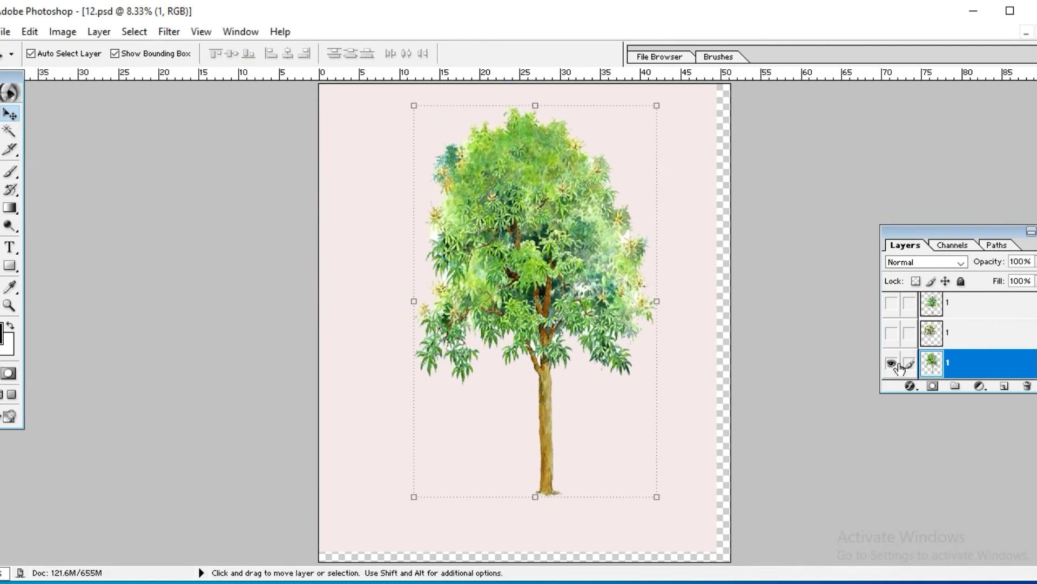
# Hide the enlarged tree, make all the remaining small trees' layers visible down the layer stack, and close the layer list
pyautogui.click(1005, 385)
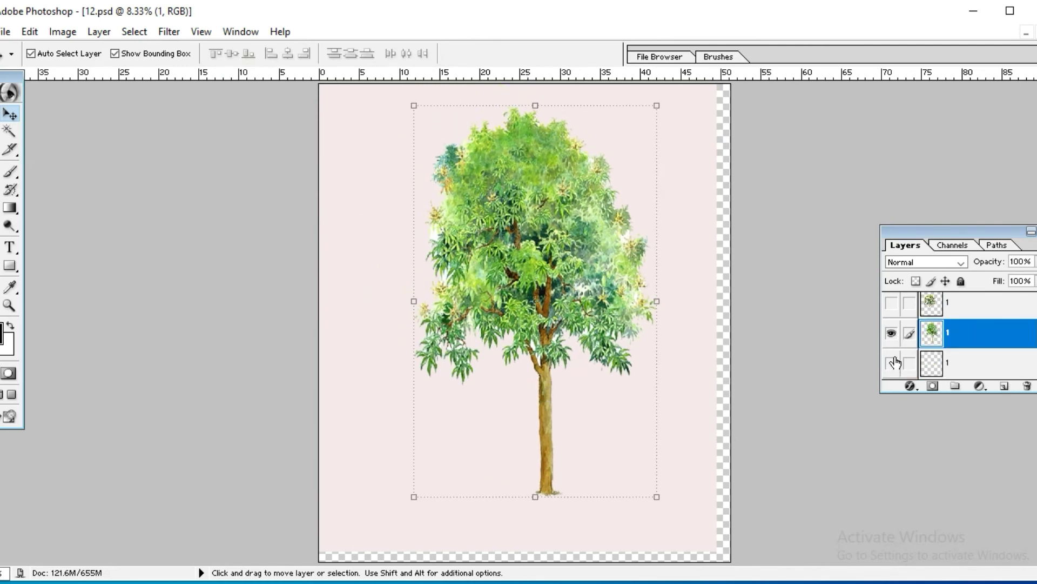
pyautogui.click(891, 335)
pyautogui.click(892, 334)
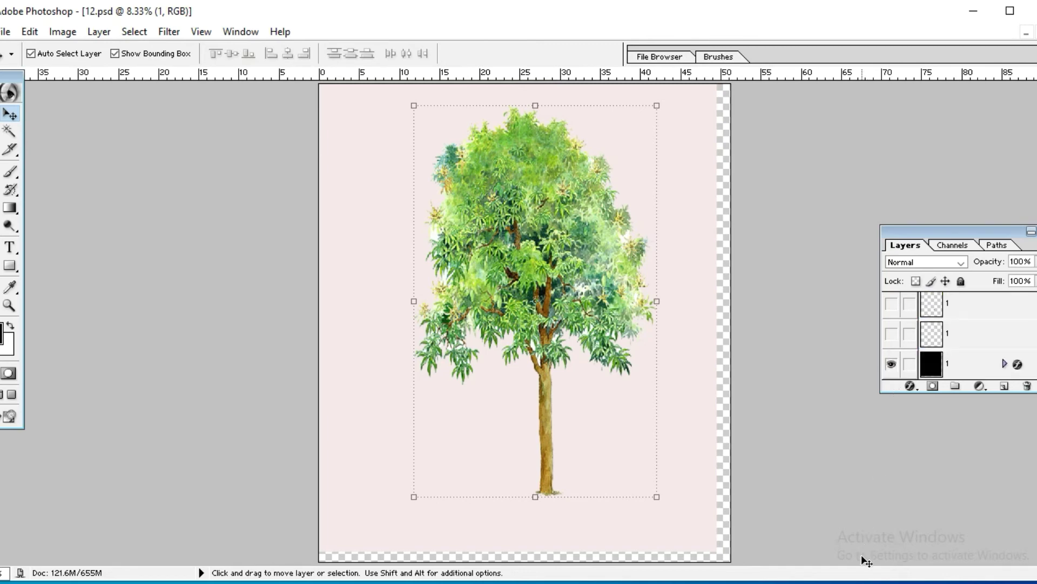
pyautogui.click(891, 360)
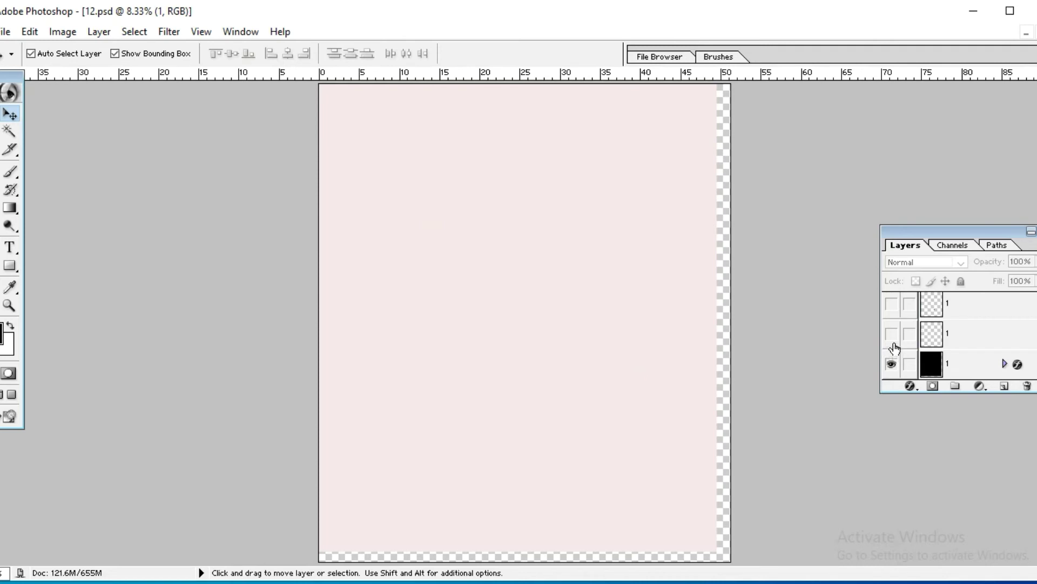
pyautogui.click(892, 340)
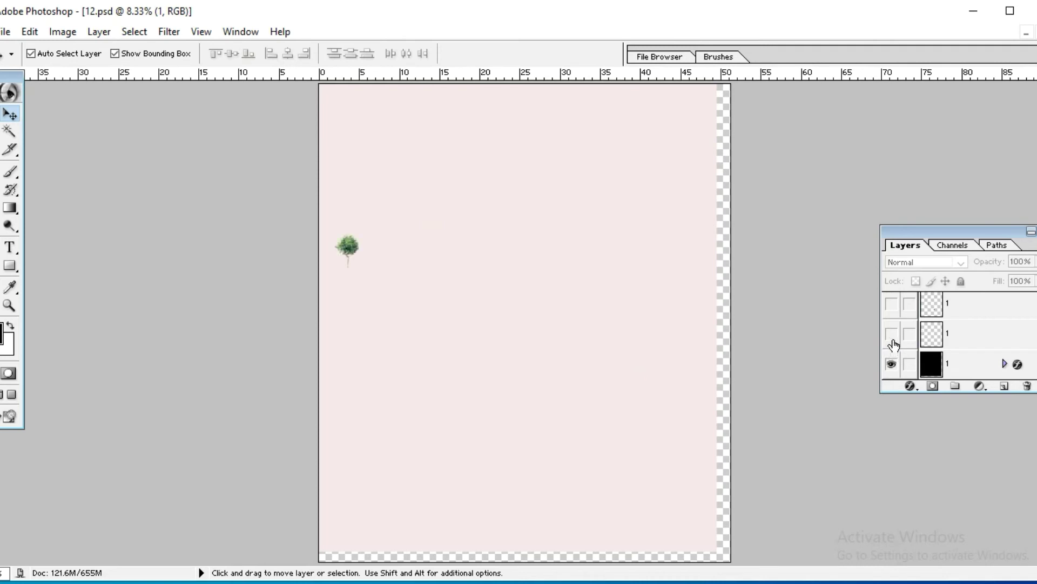
pyautogui.click(892, 305)
pyautogui.moveTo(892, 341); pyautogui.dragTo(892, 310)
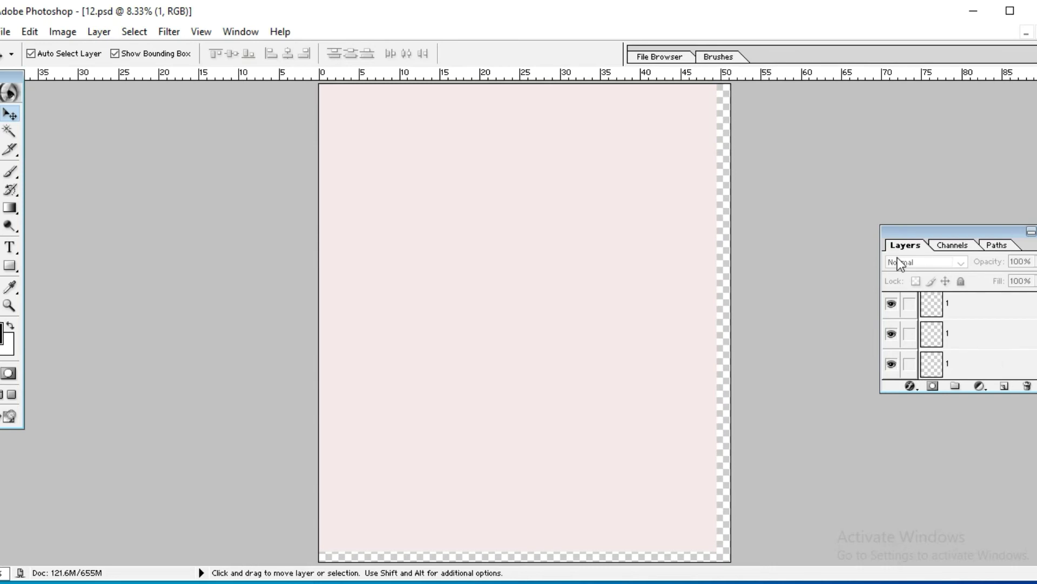
pyautogui.press('F7')
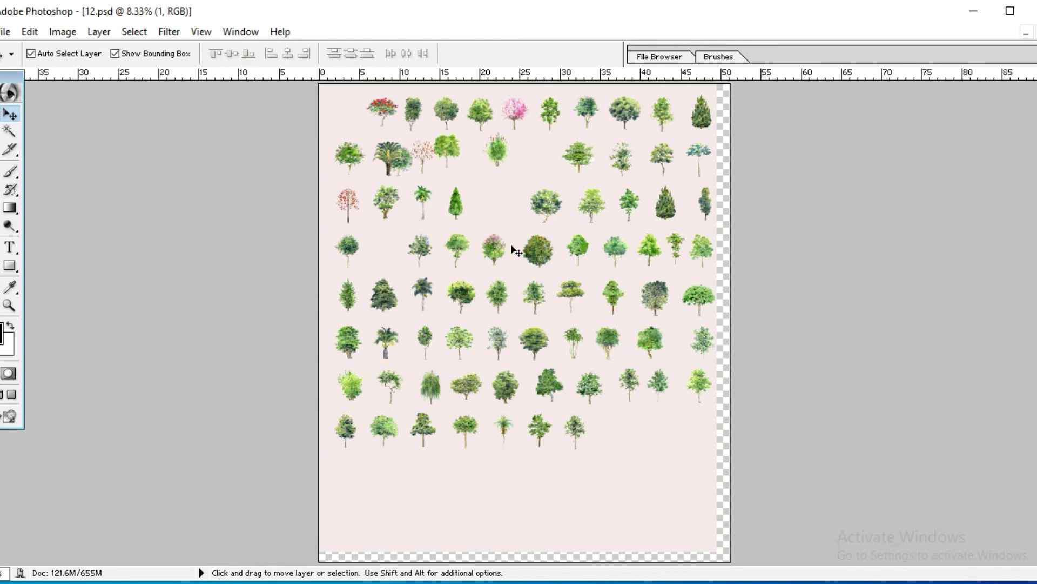
# Move the round dark tree and two trees in the rows below it to new spots, and shift the pink background slightly right
pyautogui.click(536, 260)
pyautogui.moveTo(532, 292); pyautogui.dragTo(479, 268)
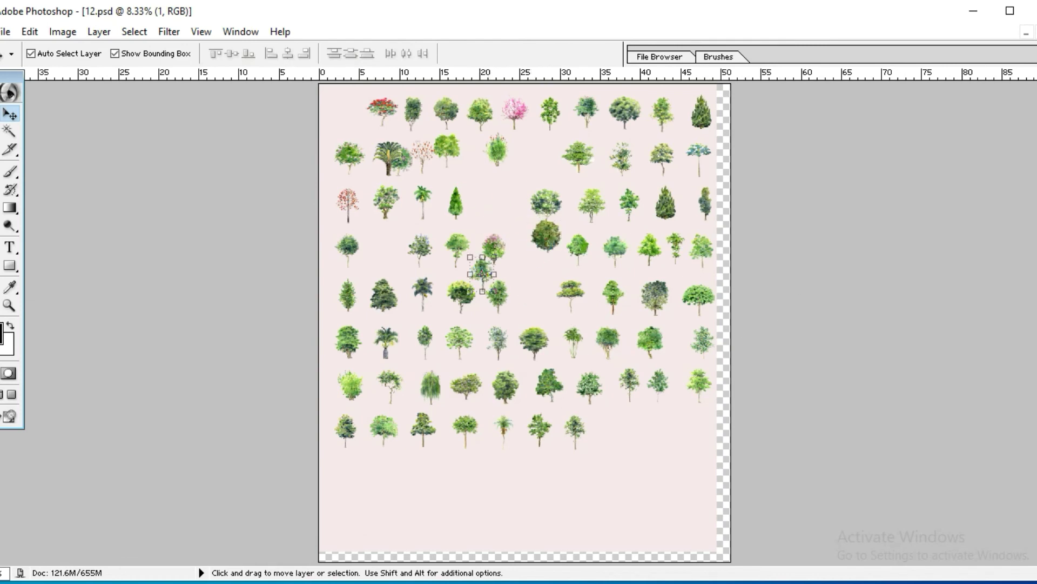
pyautogui.moveTo(535, 334); pyautogui.dragTo(569, 303)
pyautogui.moveTo(493, 354); pyautogui.dragTo(519, 342)
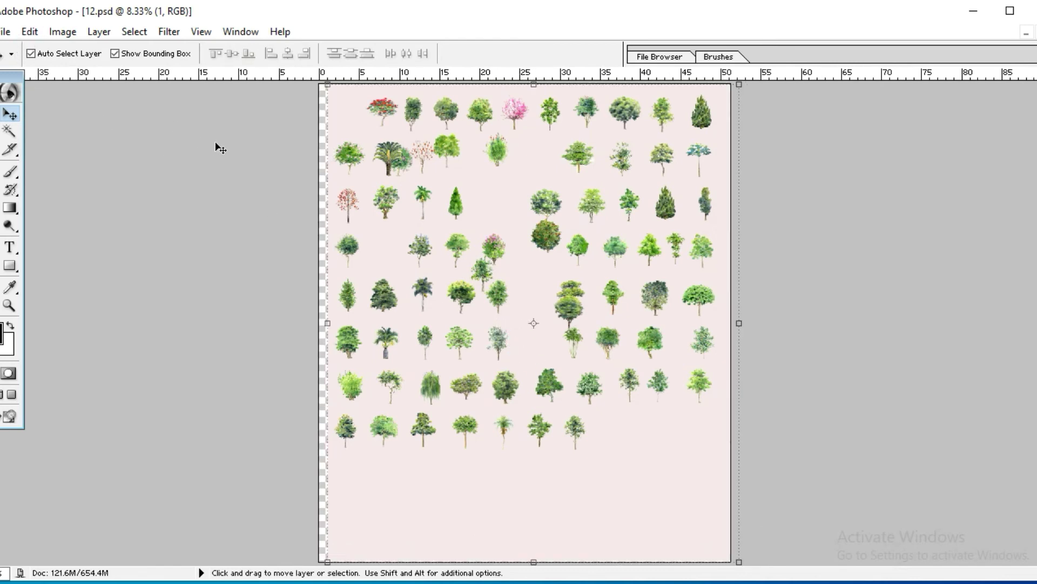
# Zoom in on the tree collection to 25% to examine the individual cutouts
pyautogui.press('z')
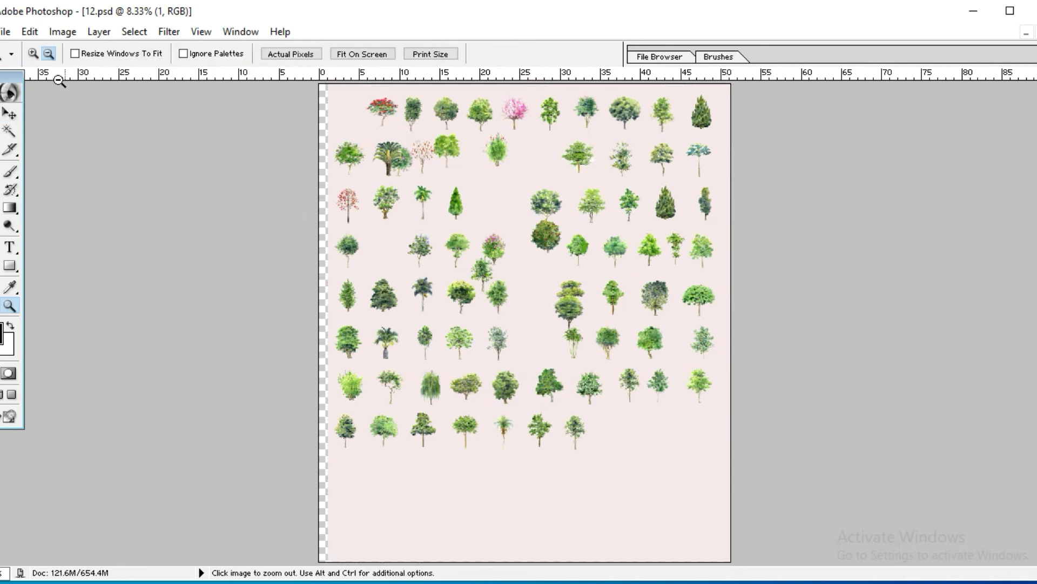
pyautogui.click(155, 171)
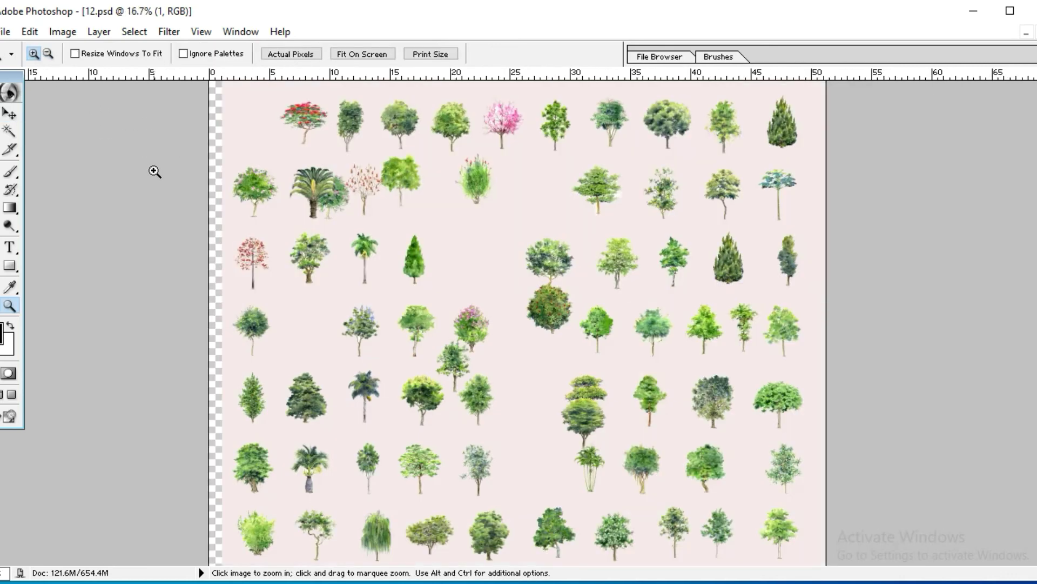
pyautogui.click(155, 171)
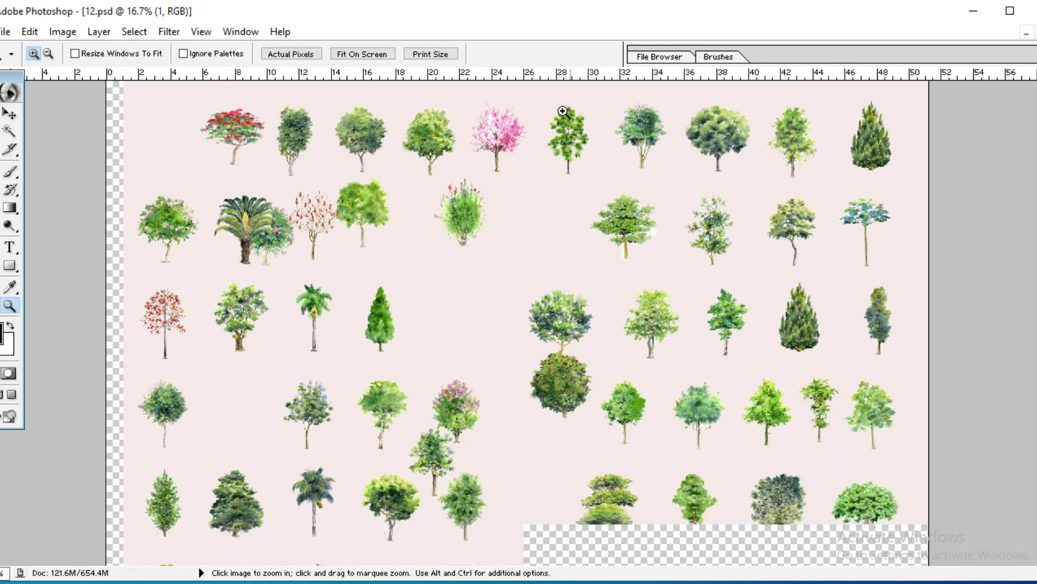
pyautogui.click(562, 111)
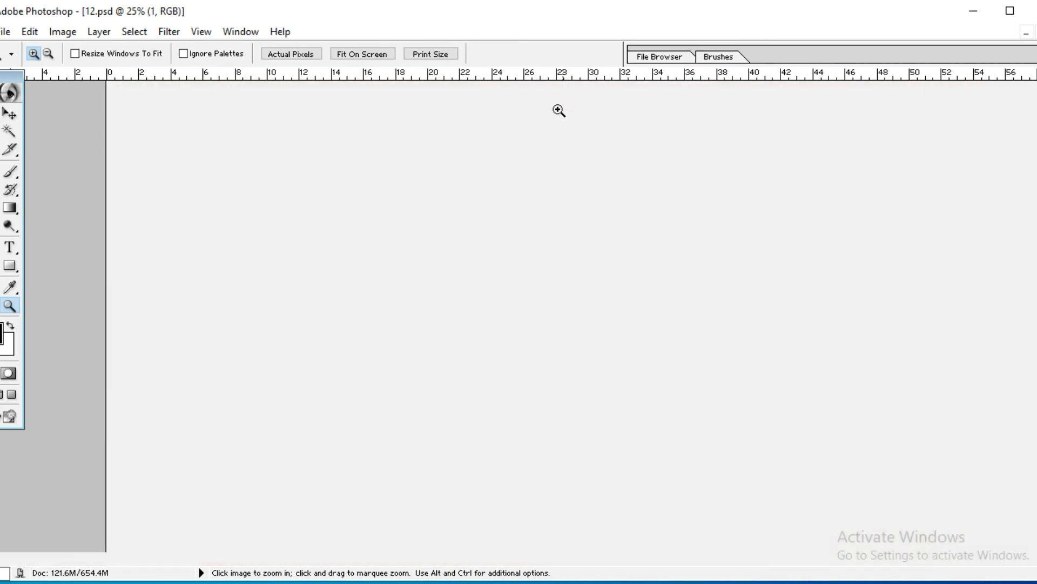